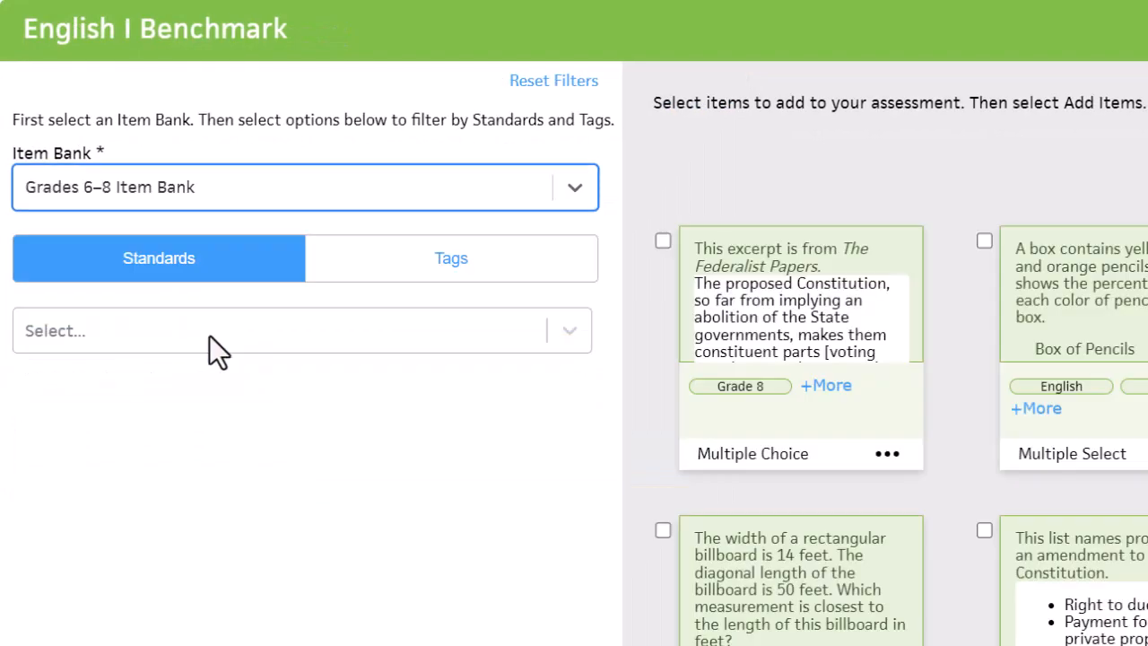
Filter the items by standard 8.2D, ordering a set of real numbers, from the Grade 8 Math TEKS
click(209, 240)
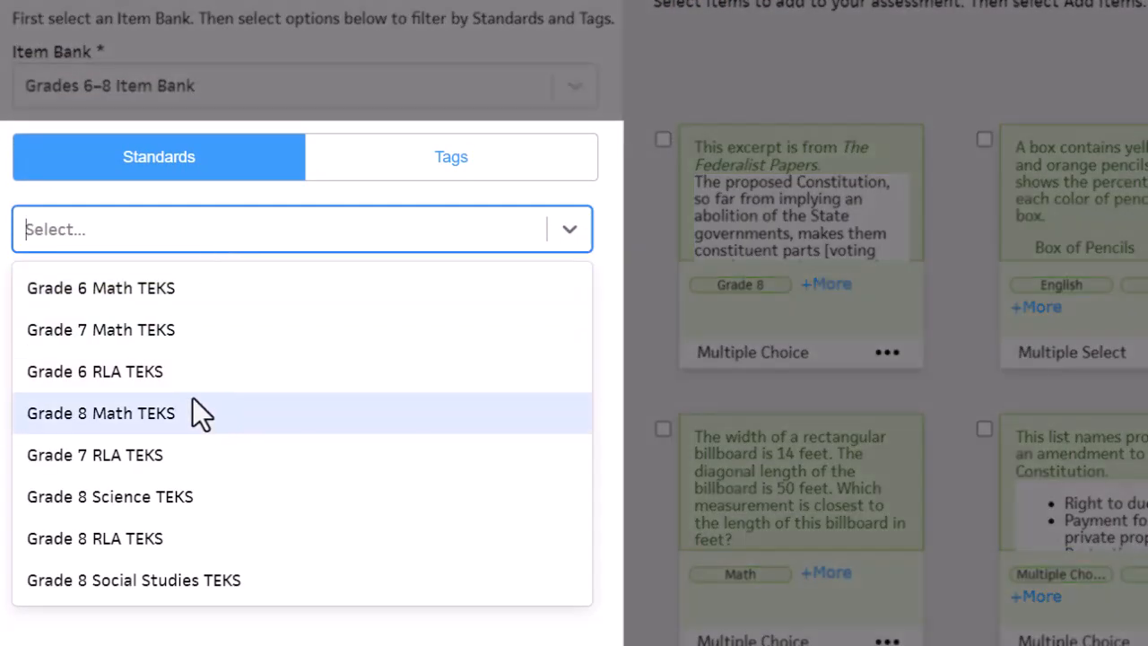
click(193, 399)
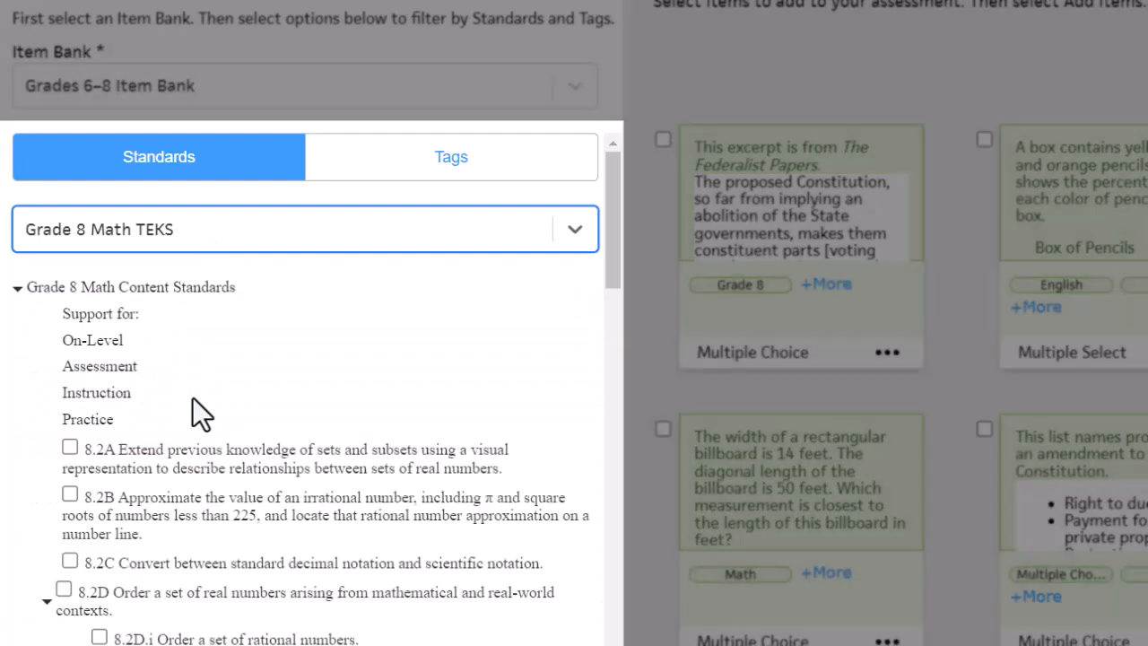
scroll(193, 403, down, 2)
click(179, 417)
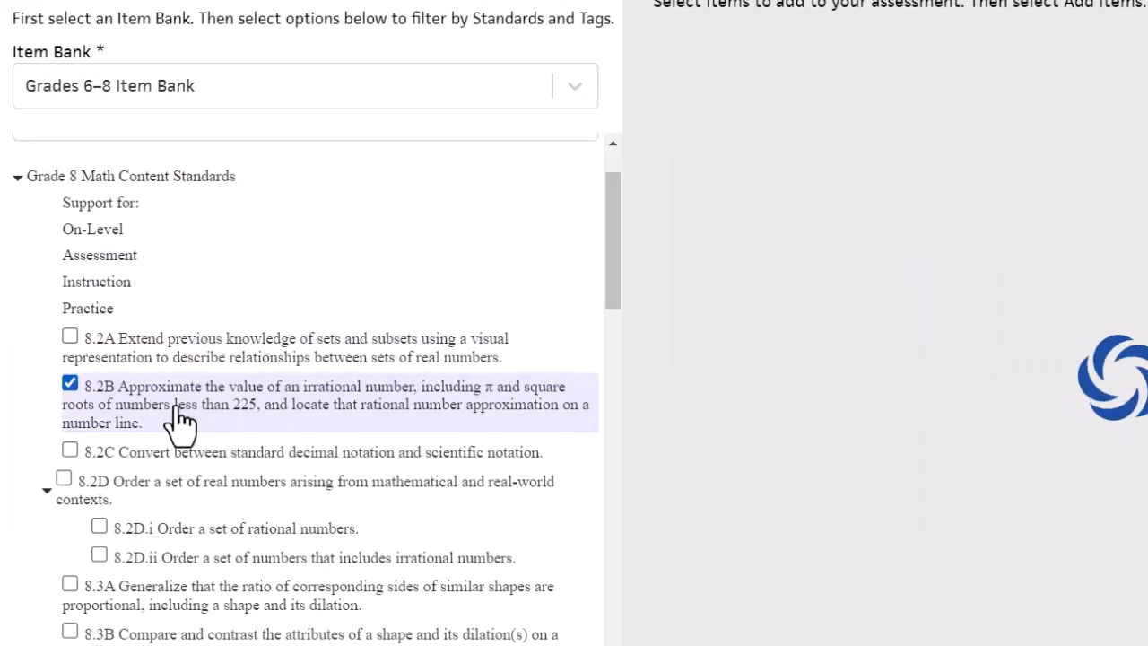
click(175, 500)
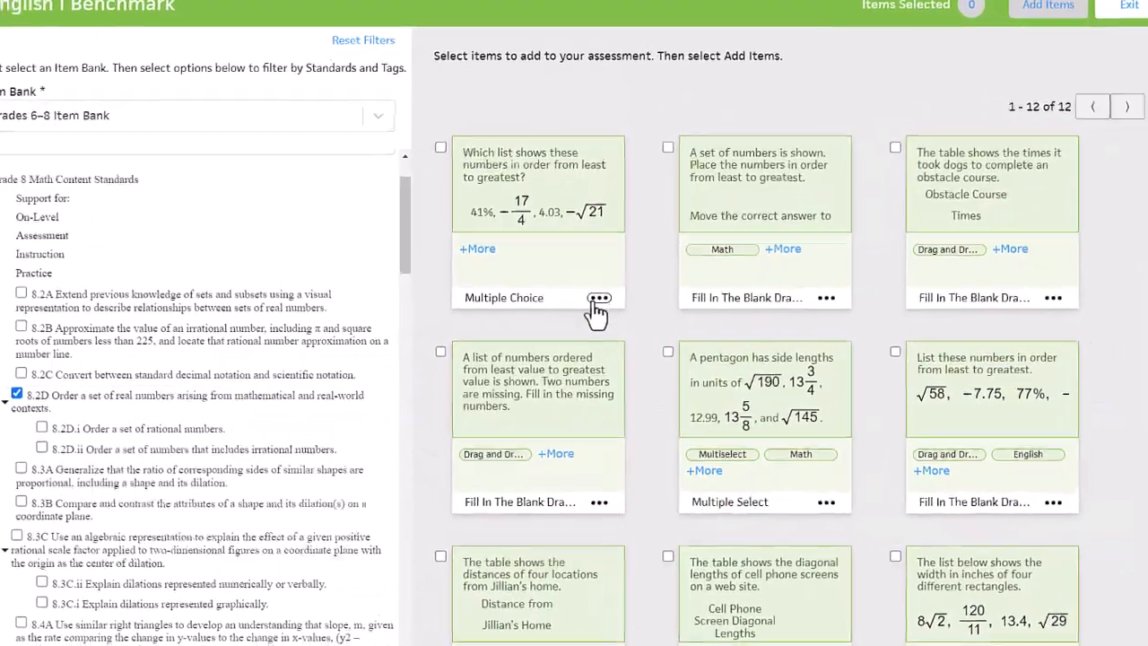
Review the standards and tags in the item info of the first multiple-choice item about ordering numbers
click(597, 300)
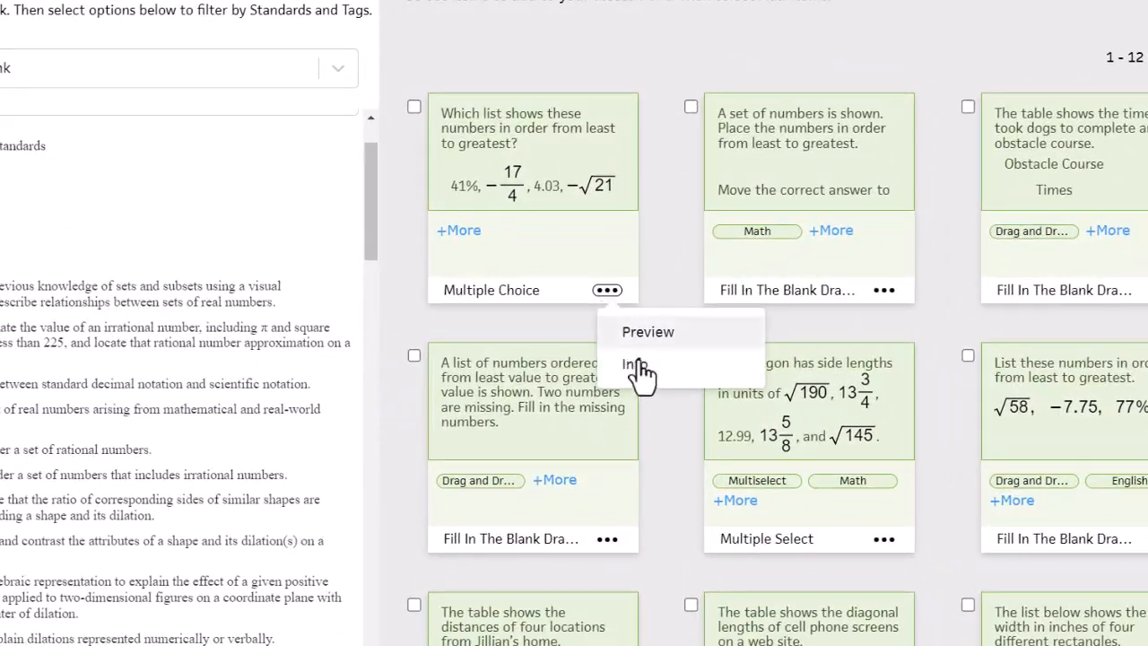
click(634, 364)
scroll(533, 314, down, 3)
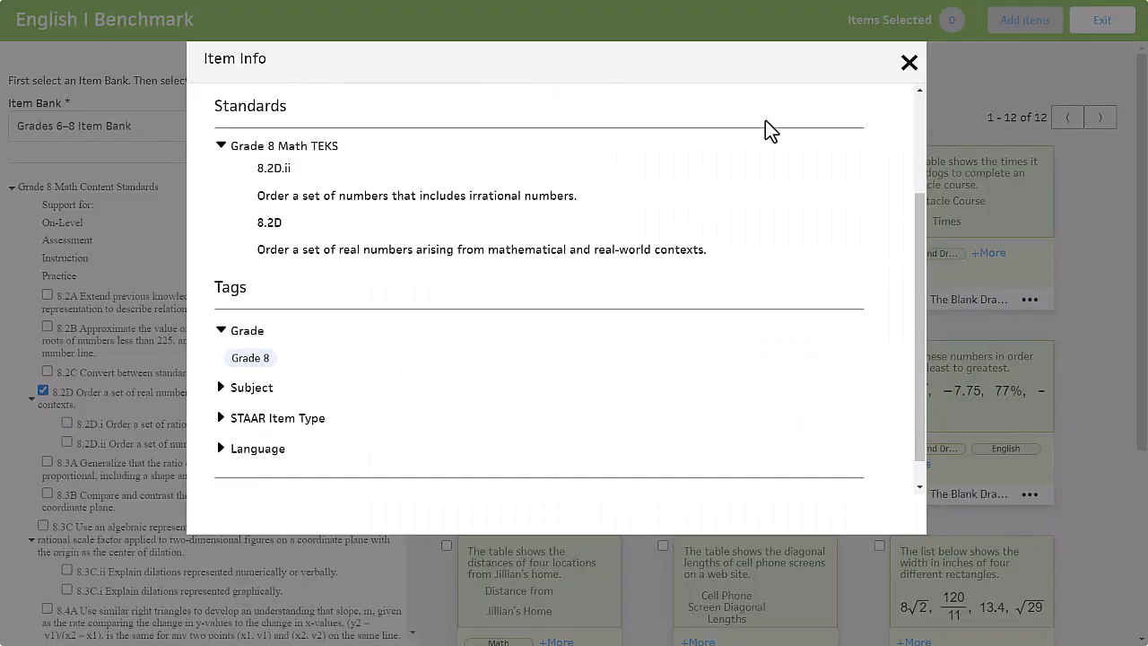
click(909, 63)
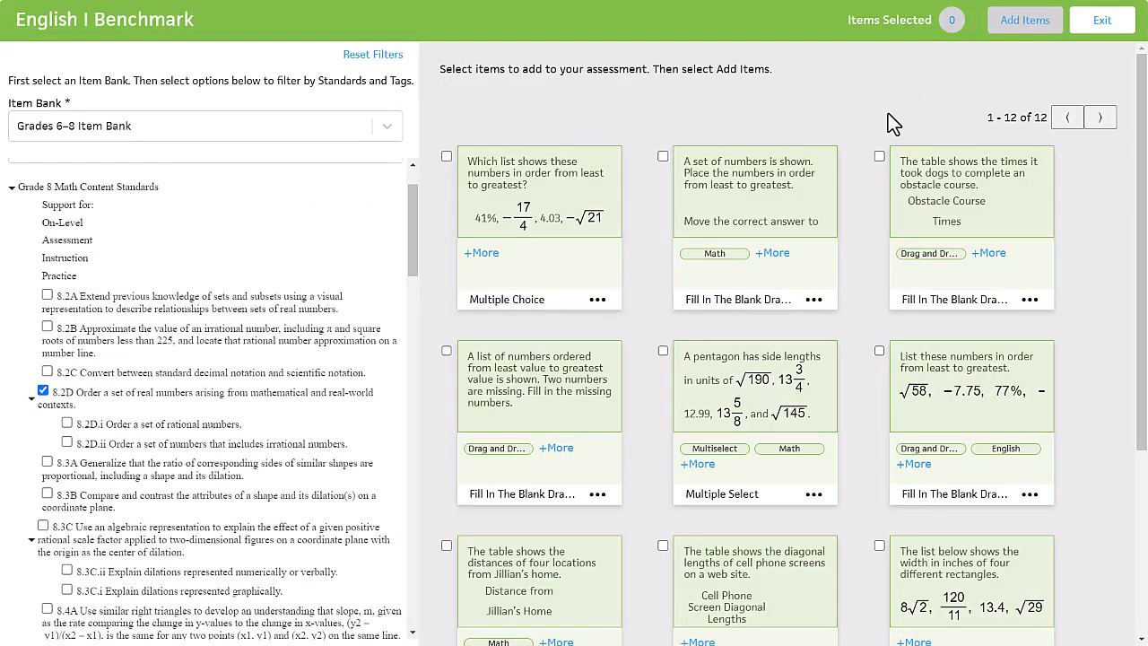
Preview the multiple-choice number-ordering item, strike through answers A and B, and exit the preview
click(544, 224)
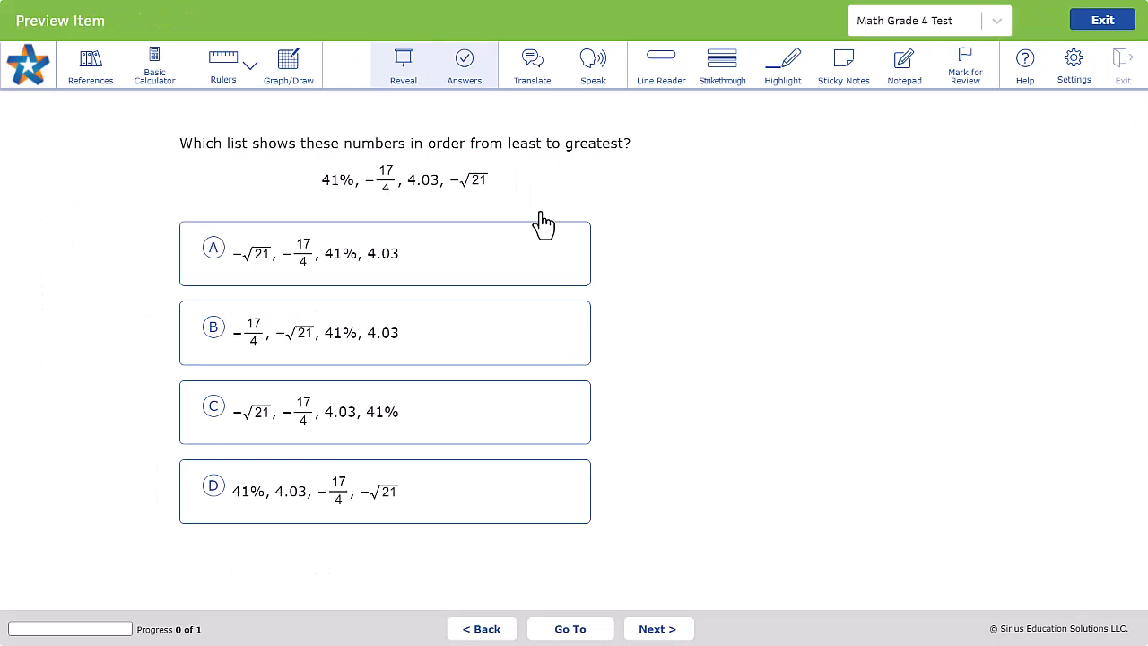
click(727, 67)
click(478, 254)
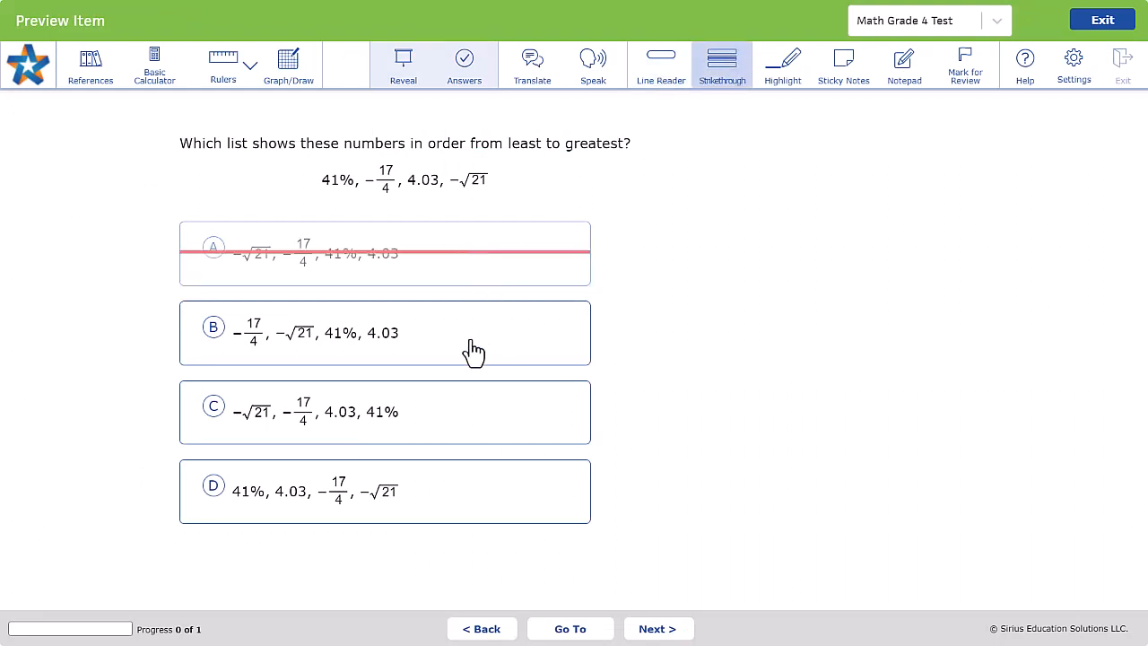
click(474, 352)
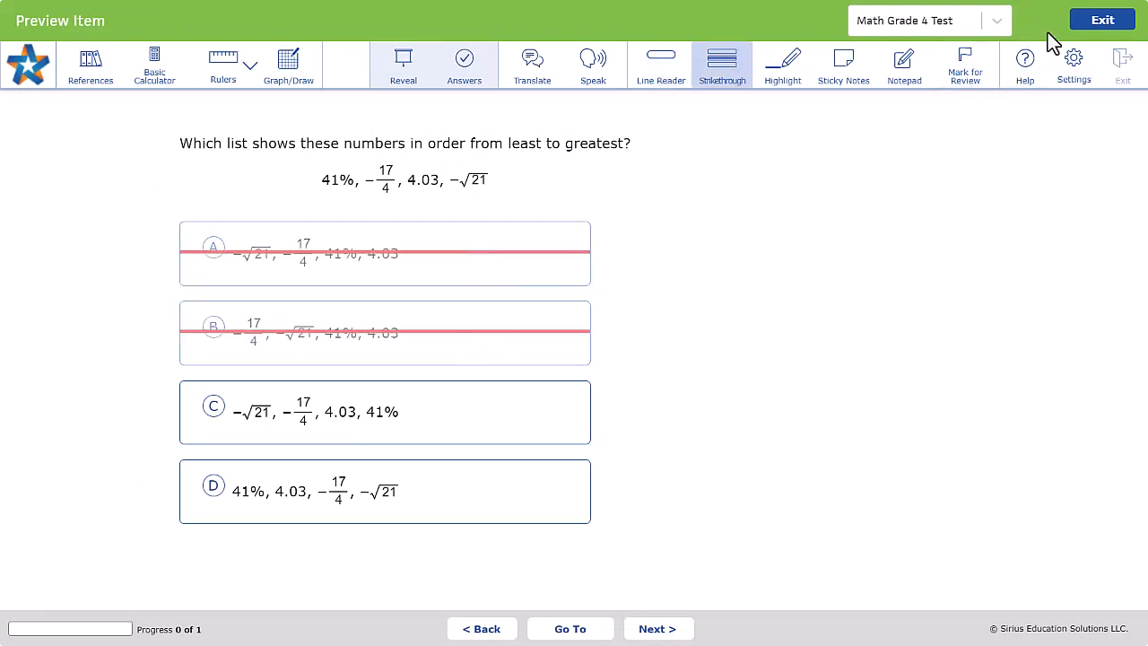
click(1108, 43)
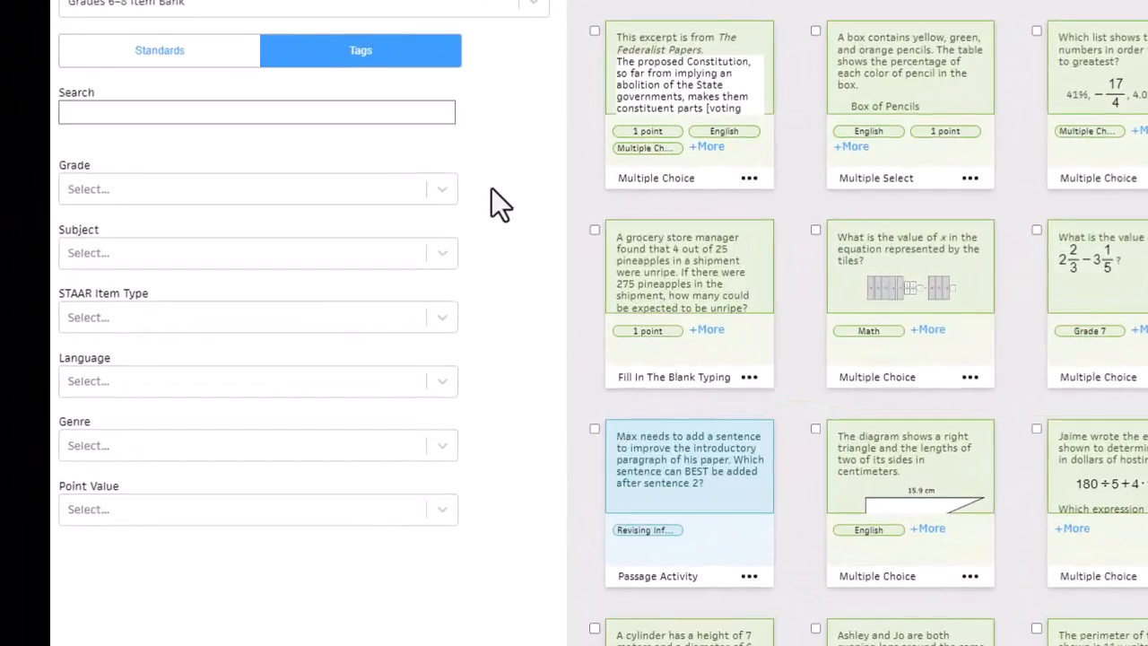
Examine the tag filter options for grade, subject, STAAR item type, language, genre and point value
click(387, 197)
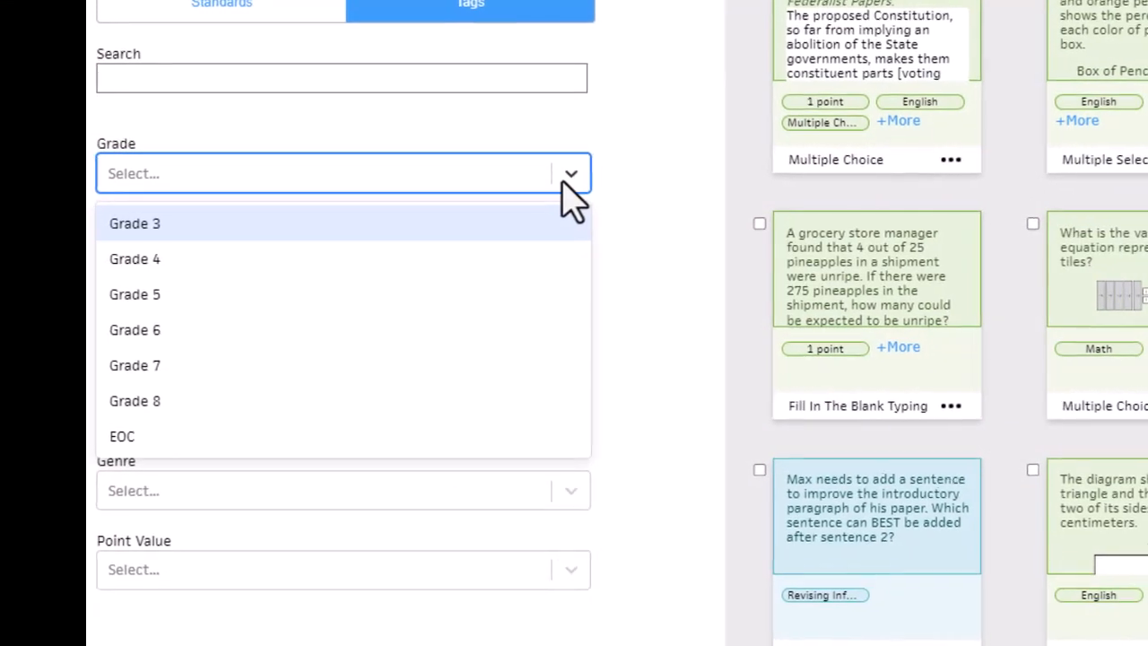
click(674, 184)
click(585, 260)
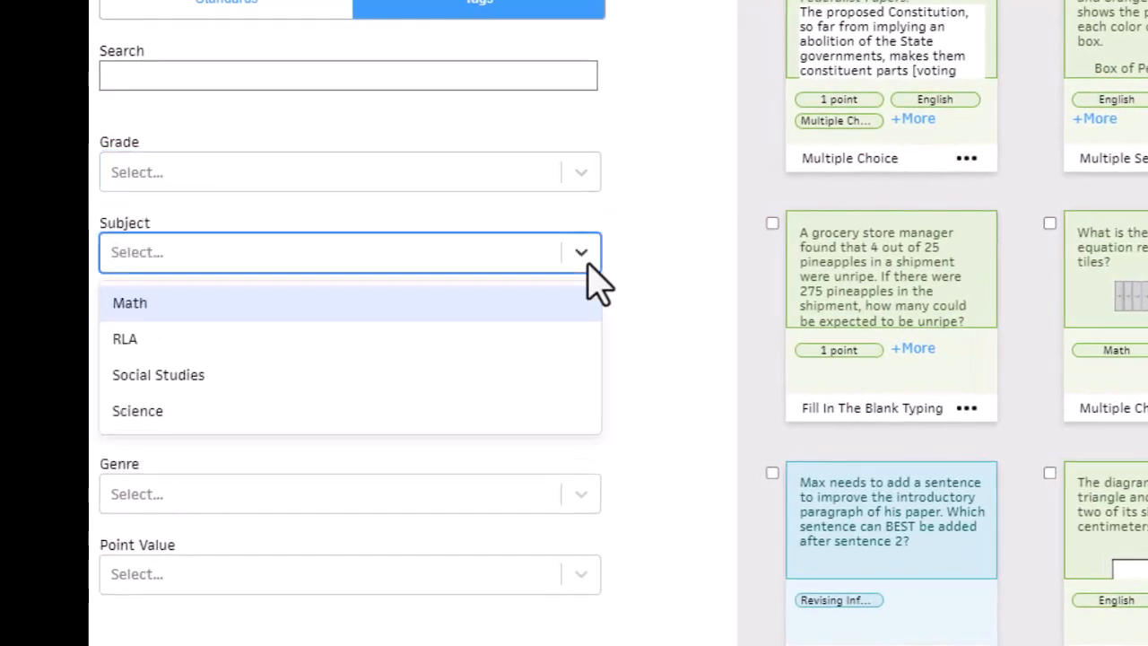
click(655, 276)
click(578, 336)
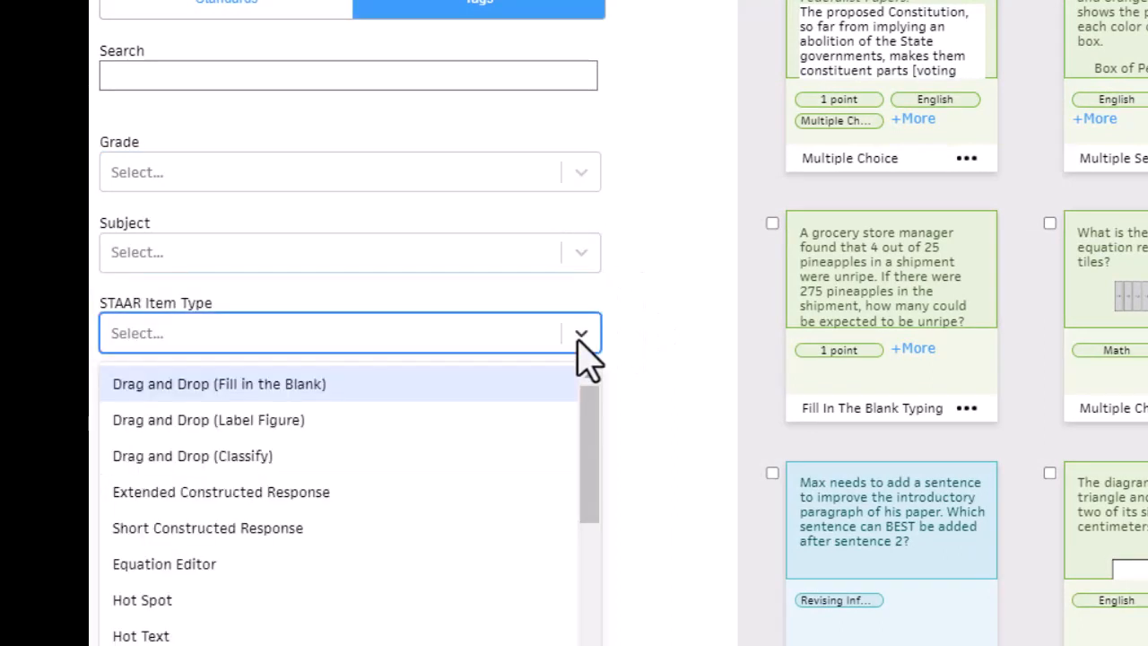
scroll(525, 440, down, 3)
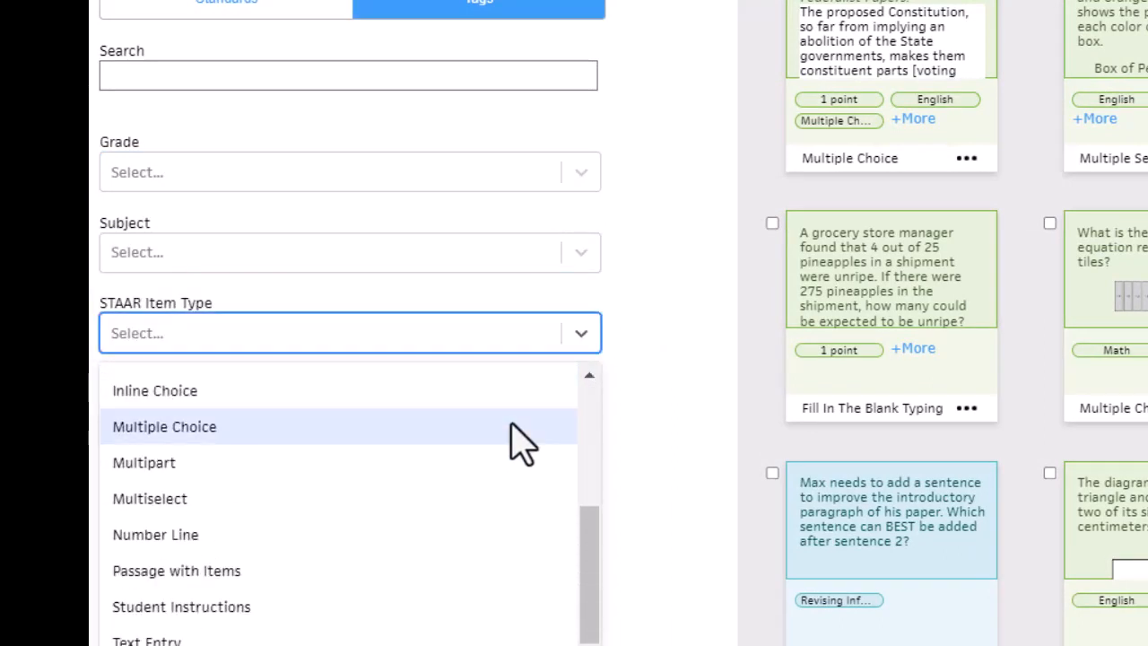
click(705, 461)
click(587, 428)
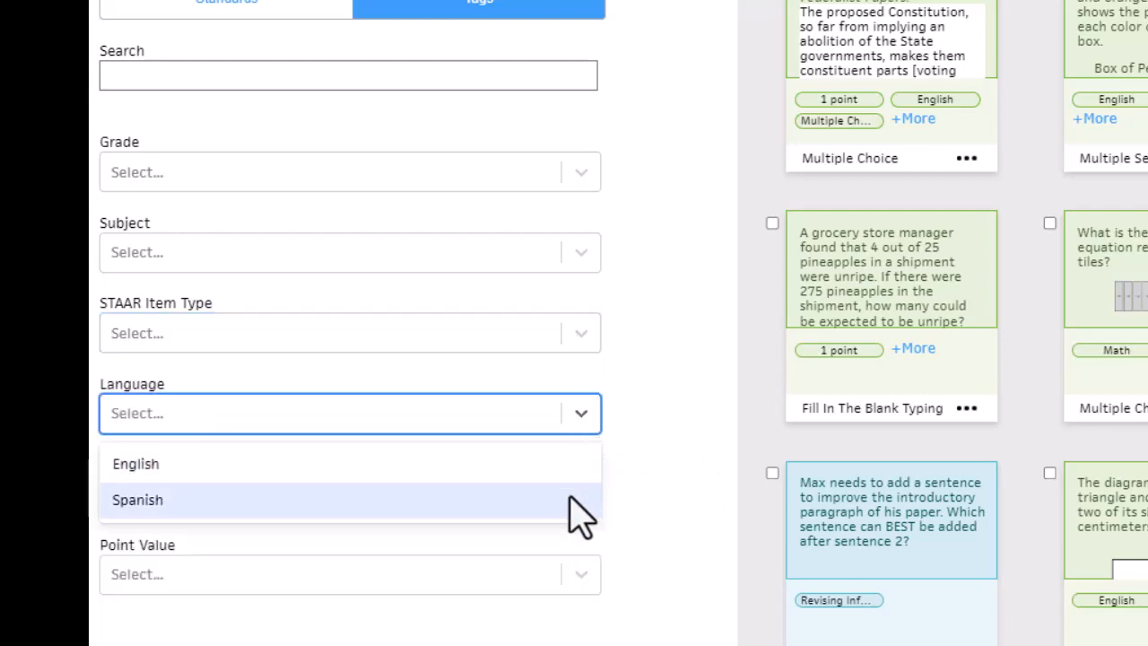
scroll(679, 467, down, 3)
click(595, 355)
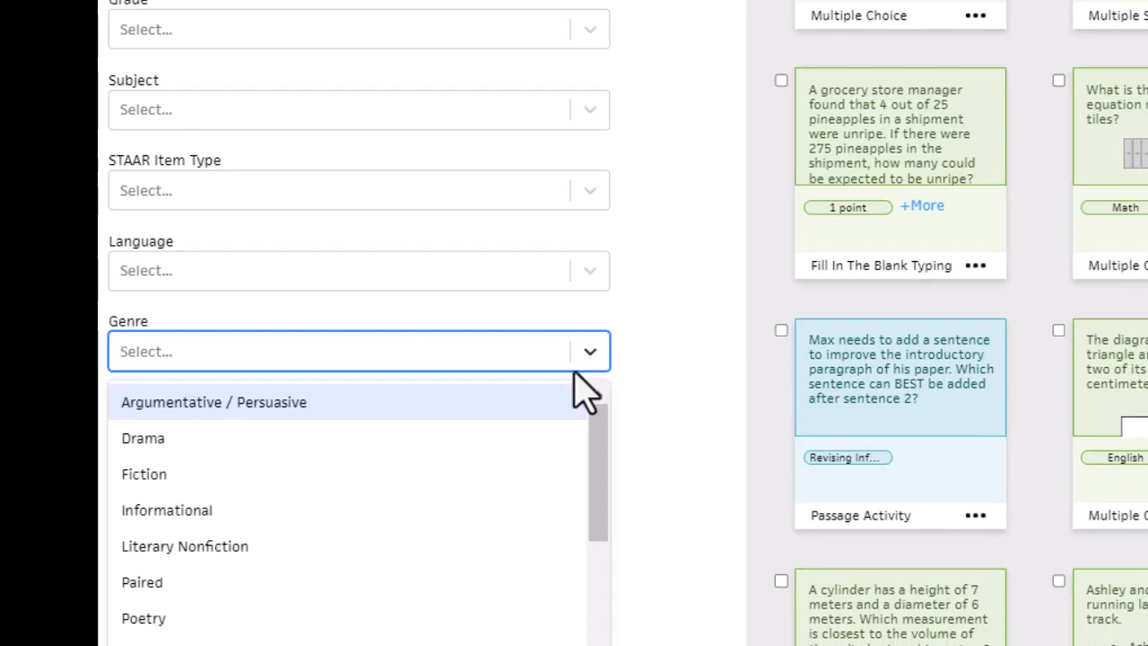
scroll(533, 461, down, 5)
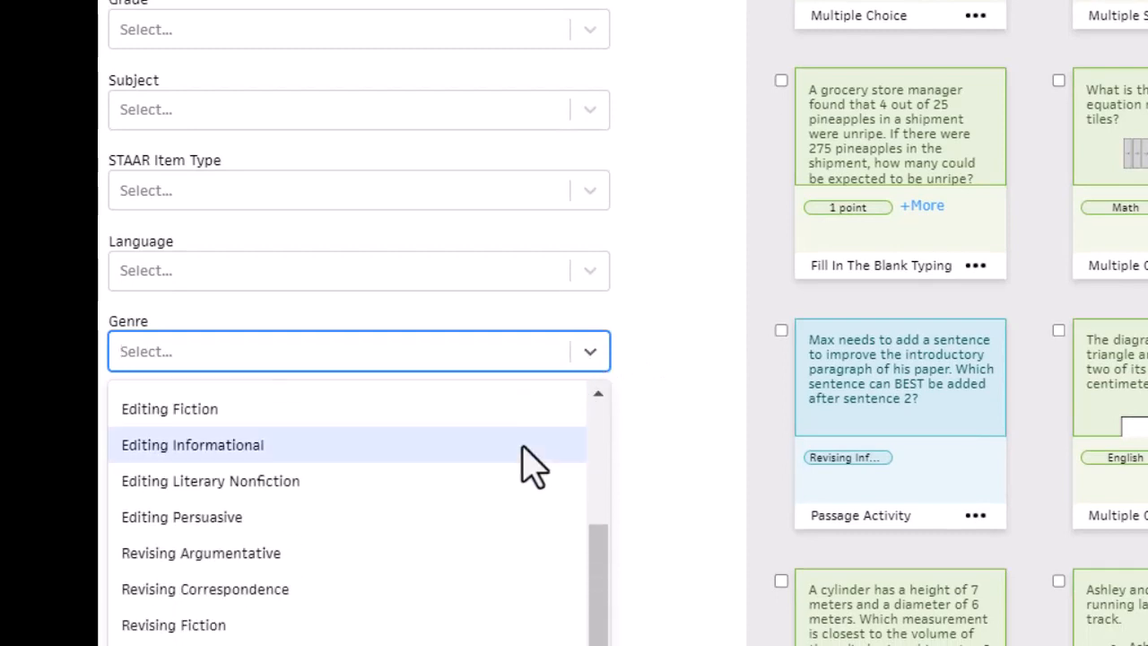
click(702, 500)
click(592, 433)
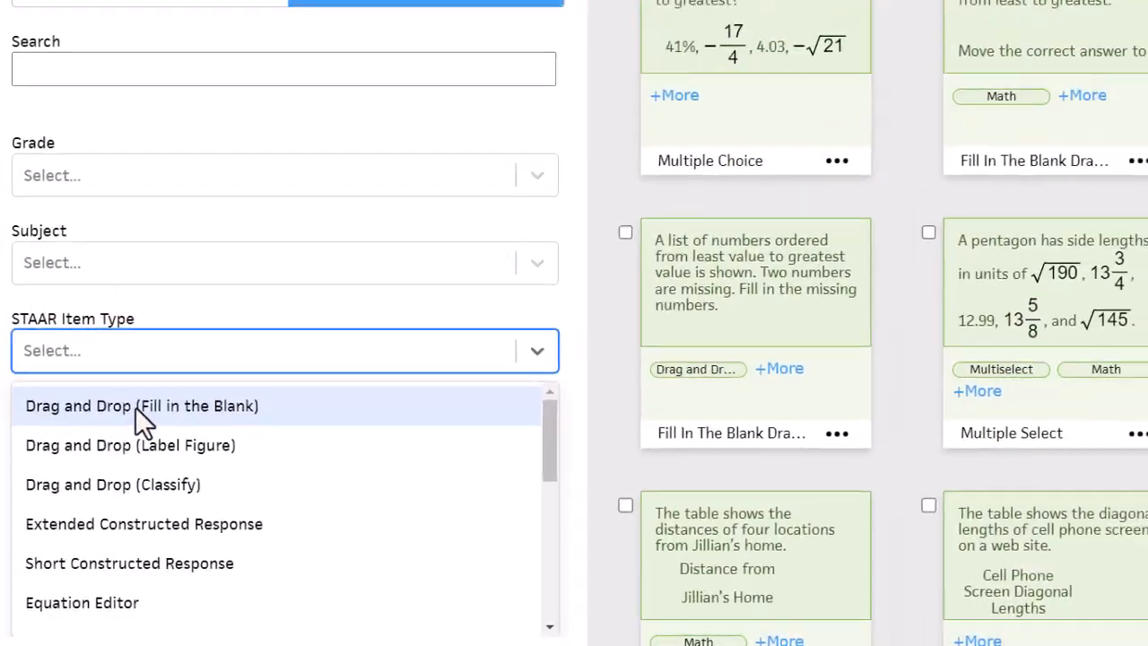
Filter the items by the Drag and Drop (Fill in the Blank) STAAR type and preview the item starting "A set of numbers is shown."
click(110, 451)
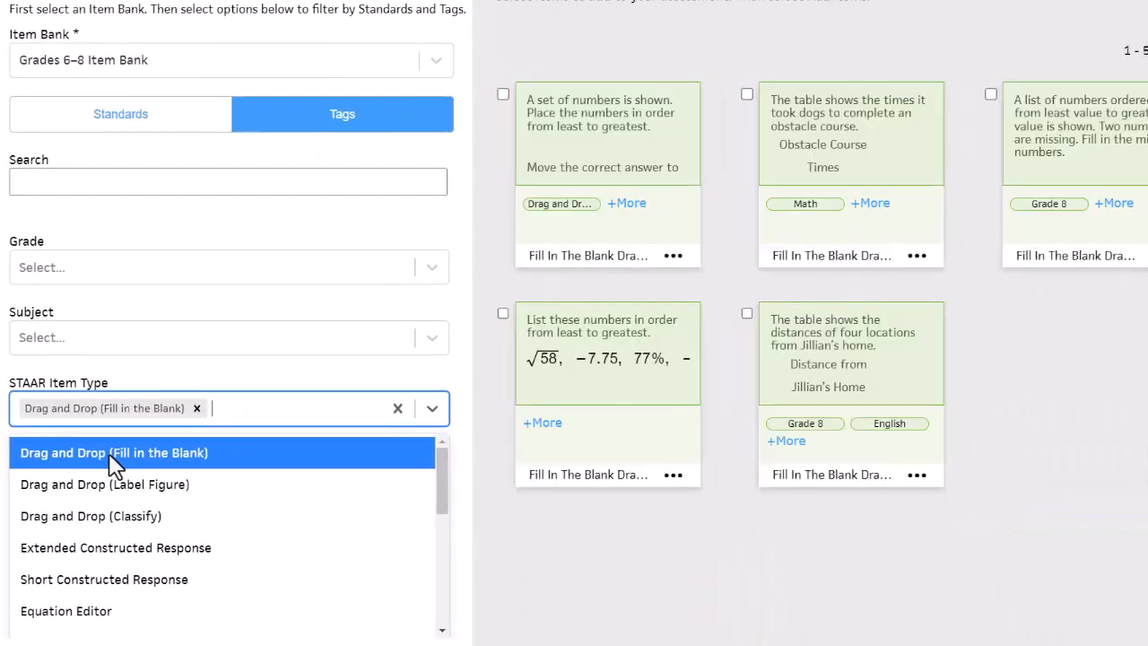
click(569, 174)
Place 97/10, 9√3 and 9 3/4 in the second, third and fourth answer boxes, and highlight the "numbers in order from least to greatest" wording
drag(276, 303, 287, 373)
drag(328, 285, 341, 362)
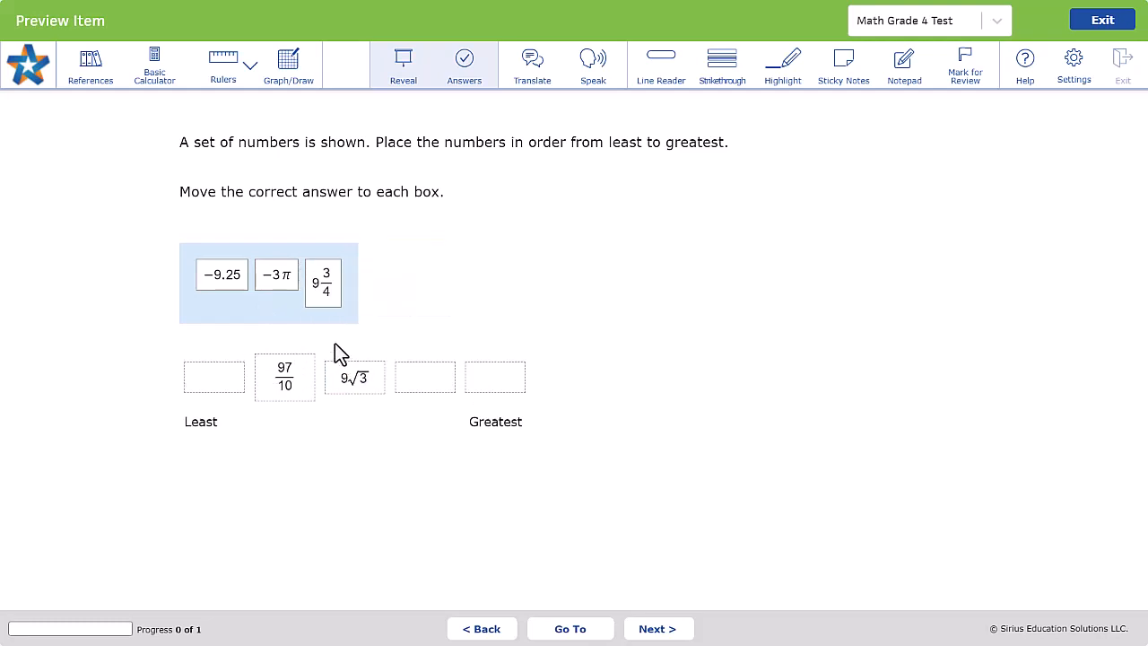
drag(326, 294, 408, 354)
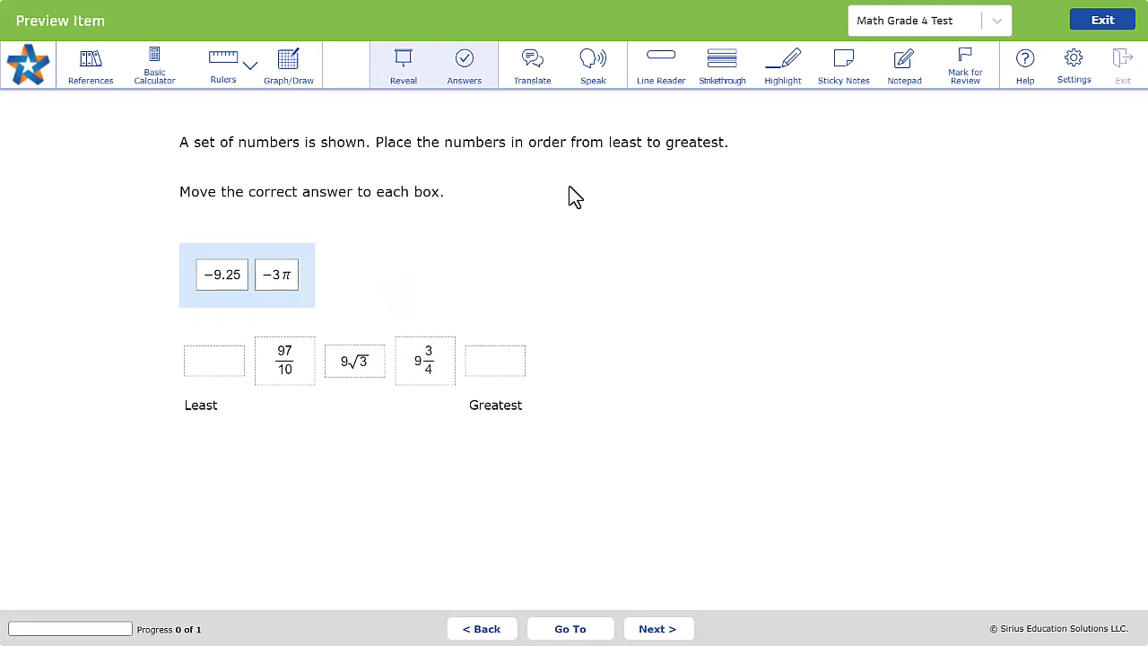
click(771, 88)
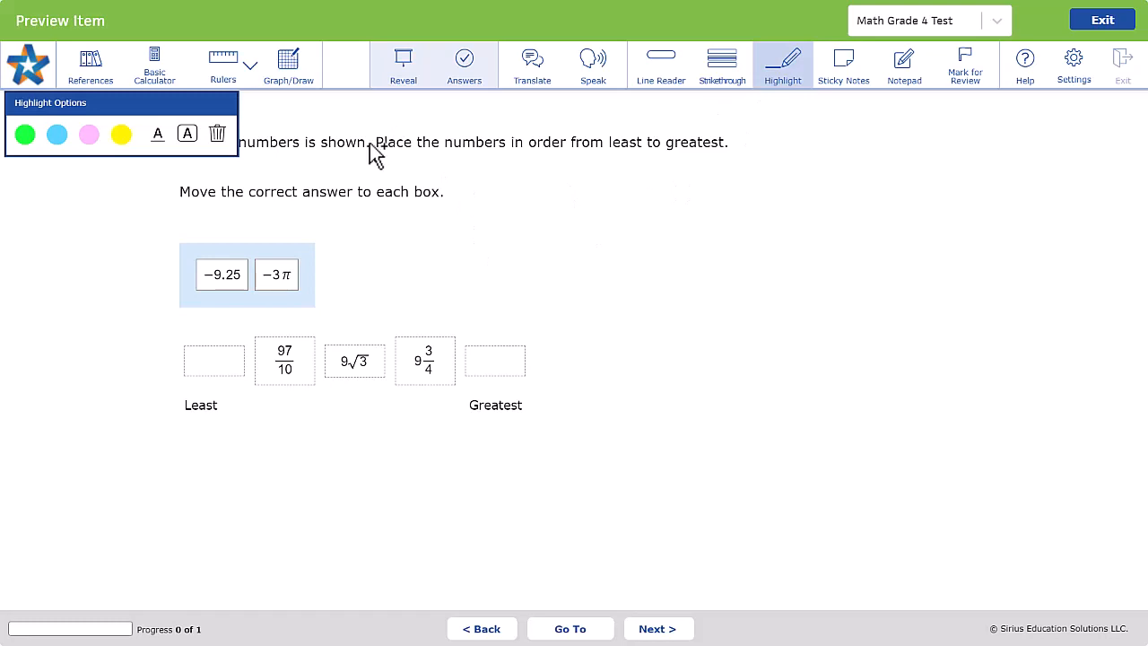
drag(450, 157, 728, 145)
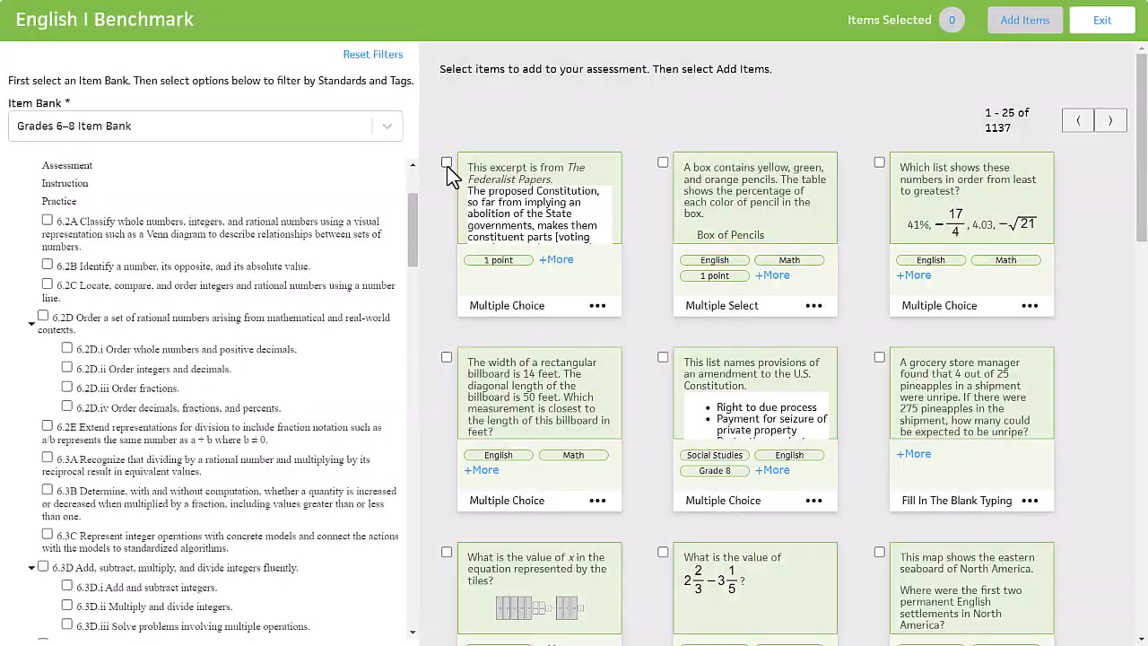
Select the first six items of the Grades 6–8 Item Bank and add them to the English I Benchmark
click(447, 162)
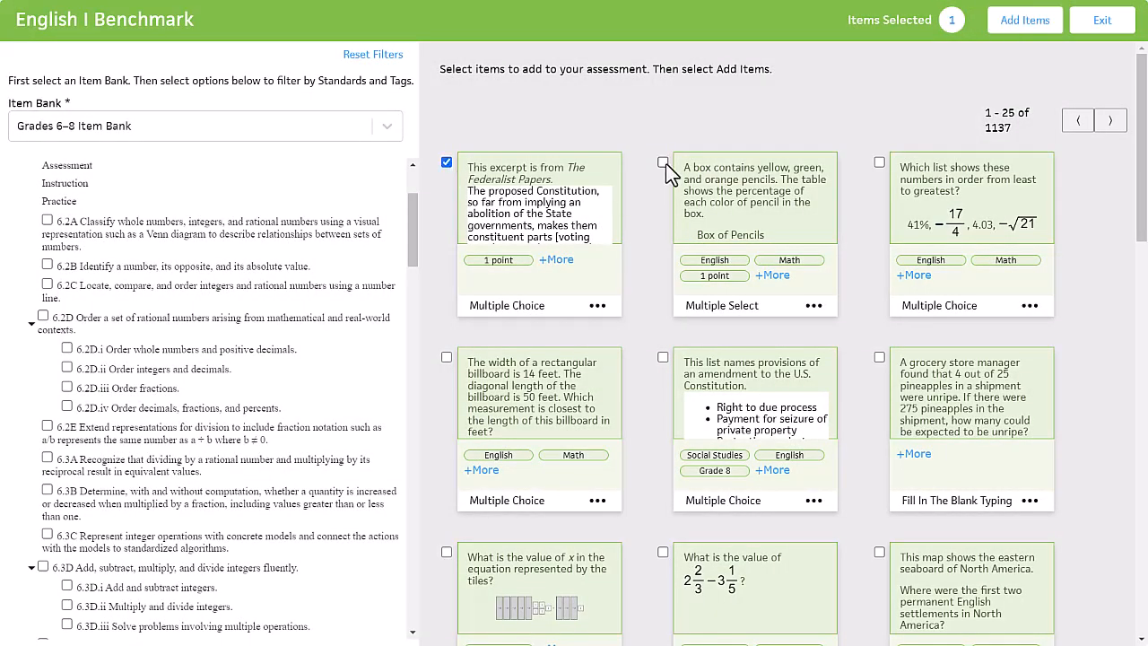
click(447, 358)
click(661, 358)
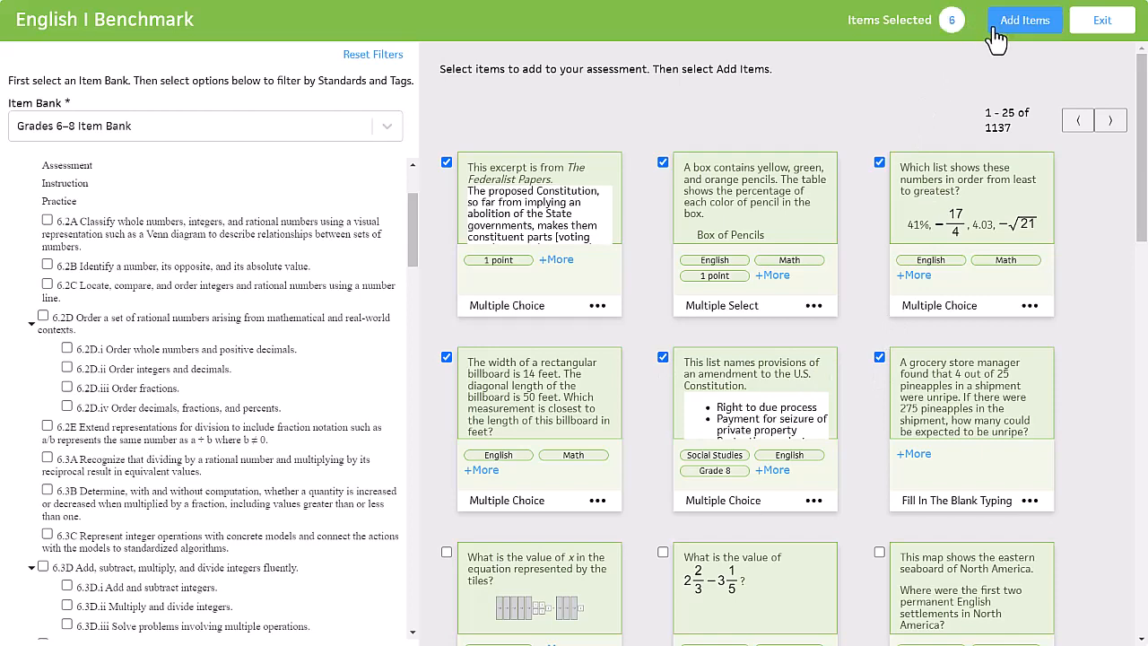
click(1023, 22)
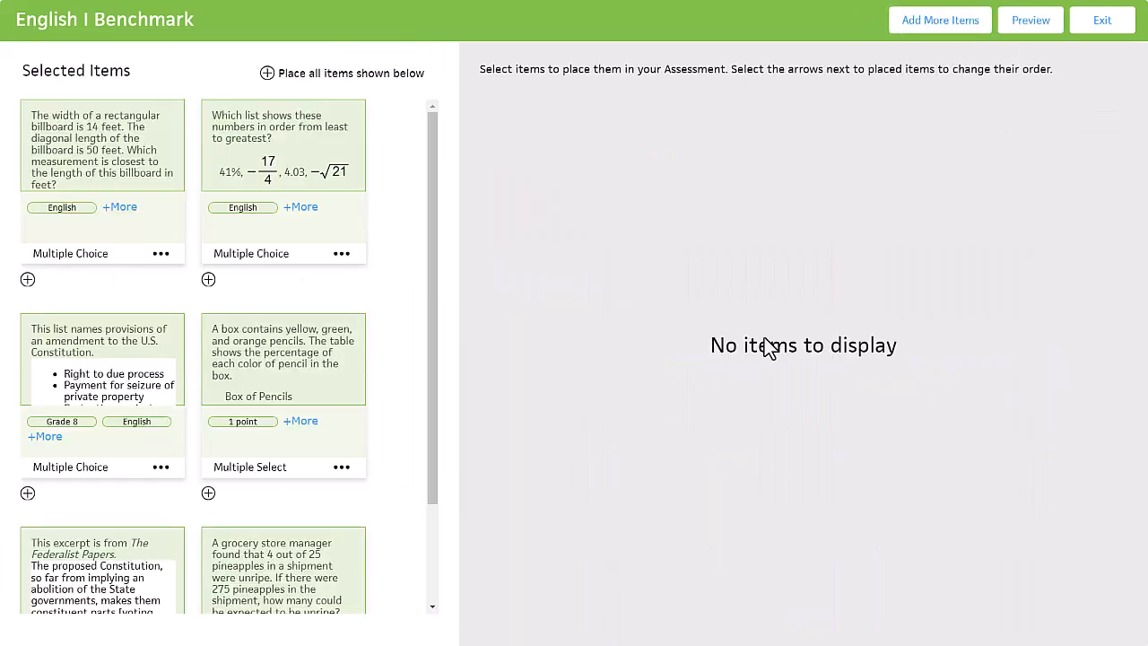
Place the number-ordering item first in the English I Benchmark, followed by all remaining selected items
click(214, 287)
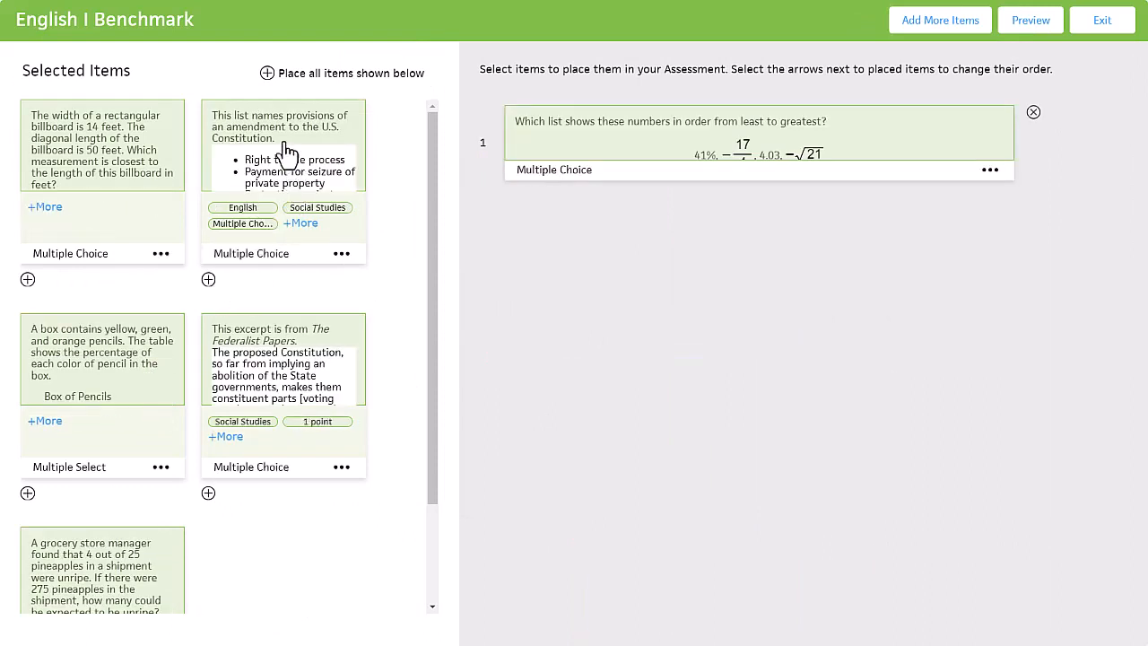
click(267, 74)
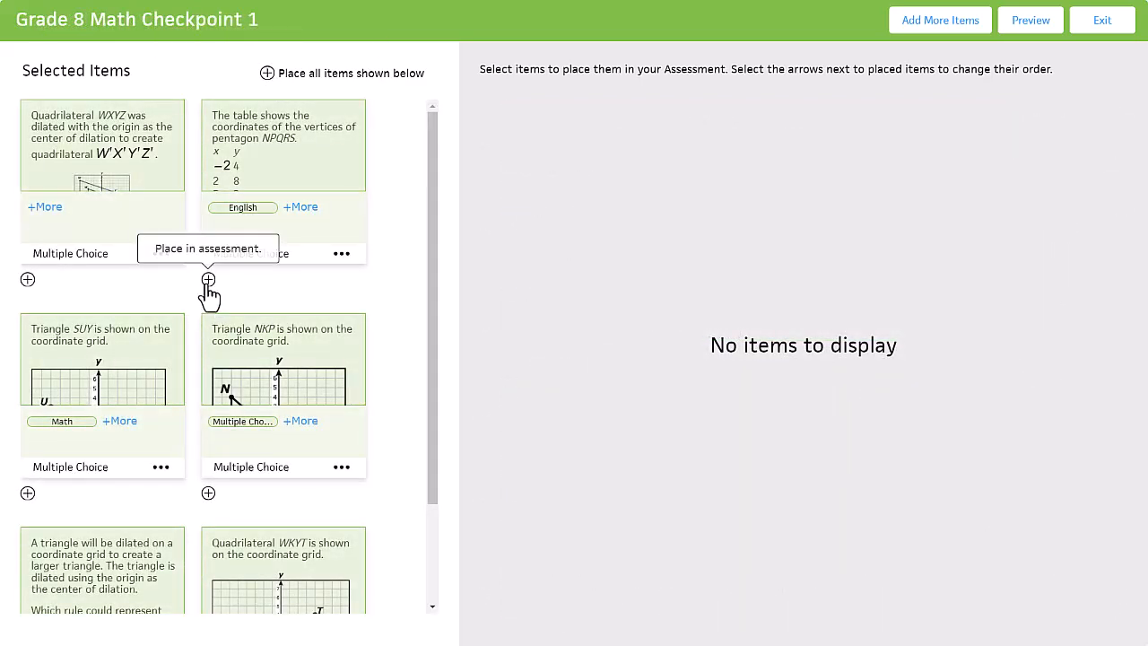
Place the pentagon NPQRS item first in Grade 8 Math Checkpoint 1, followed by all remaining selected items
click(208, 280)
click(267, 74)
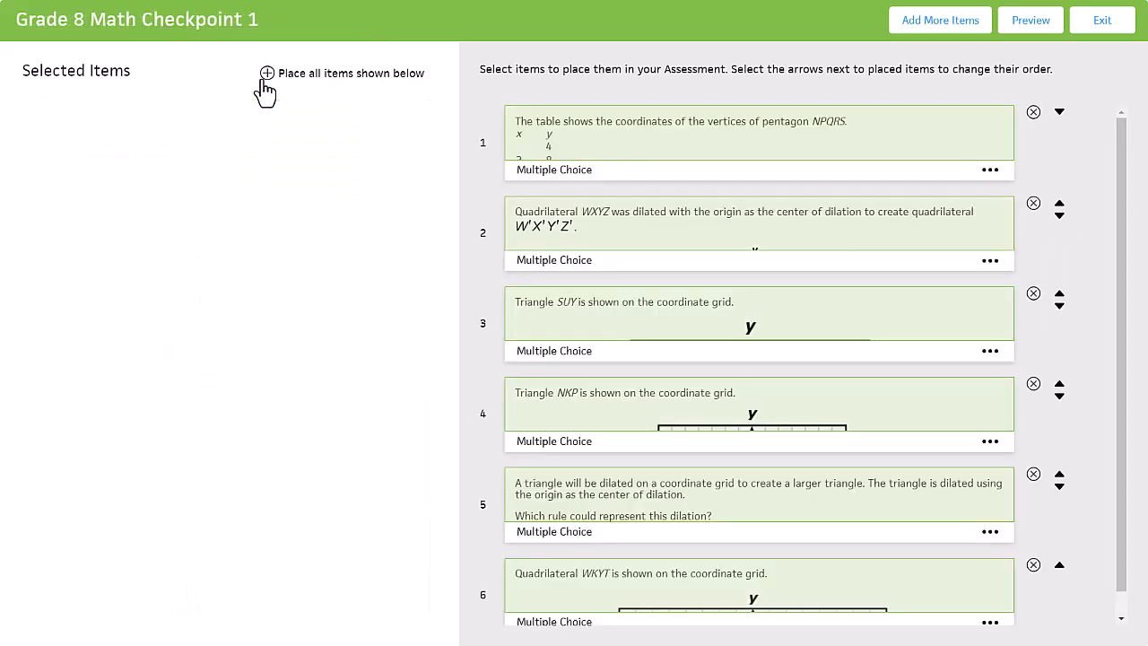
Preview the Grade 8 Math Checkpoint 1 assessment and page forward from its title page through the items
click(1002, 25)
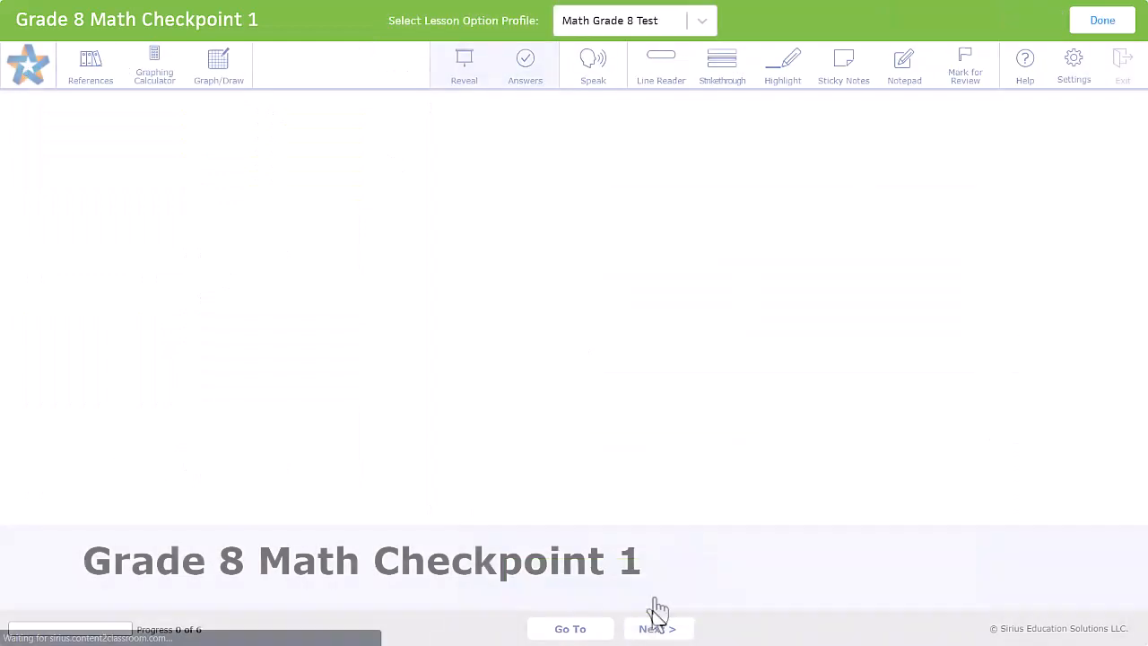
click(657, 630)
click(657, 630)
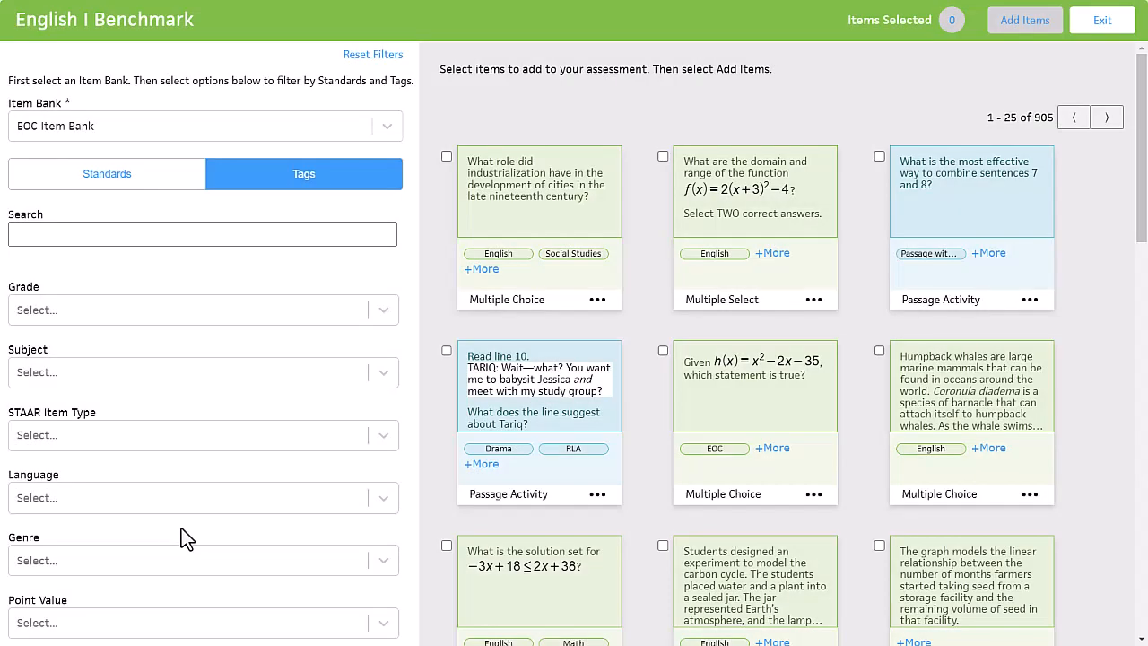
Filter the EOC Item Bank by the Passage with Items STAAR item type
click(116, 434)
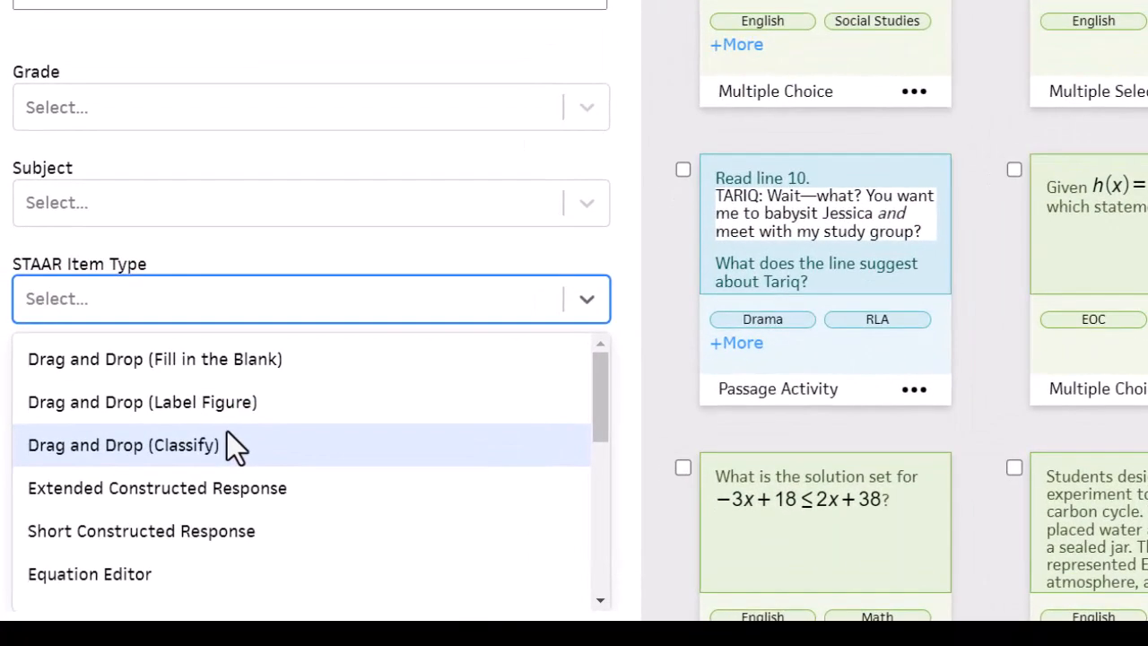
scroll(227, 431, down, 5)
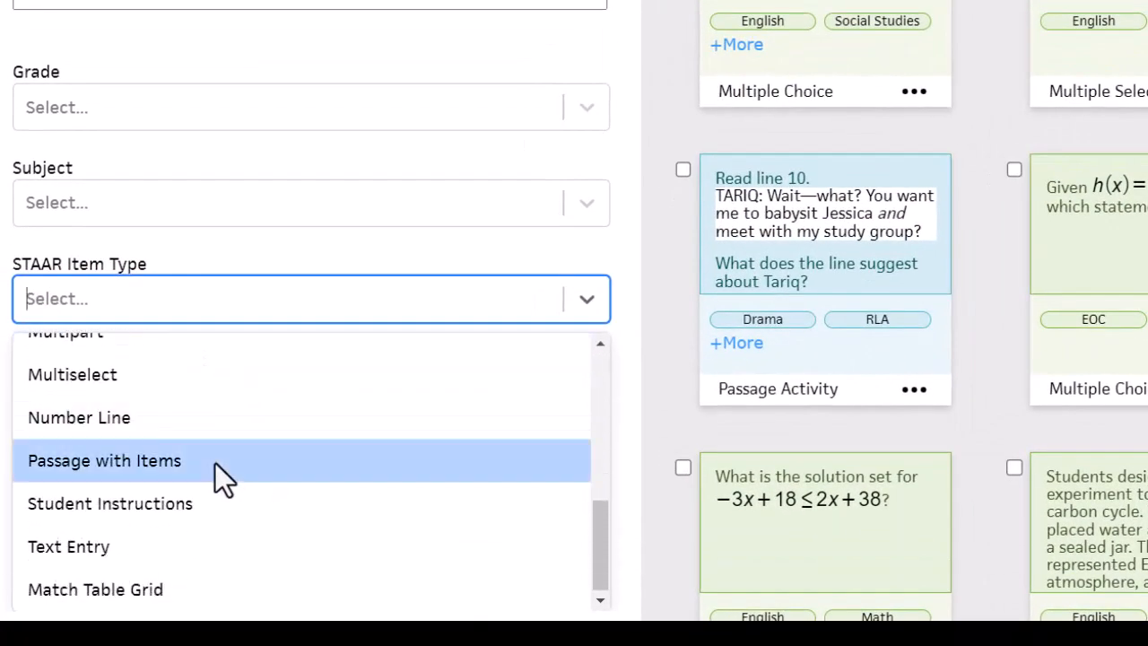
click(215, 463)
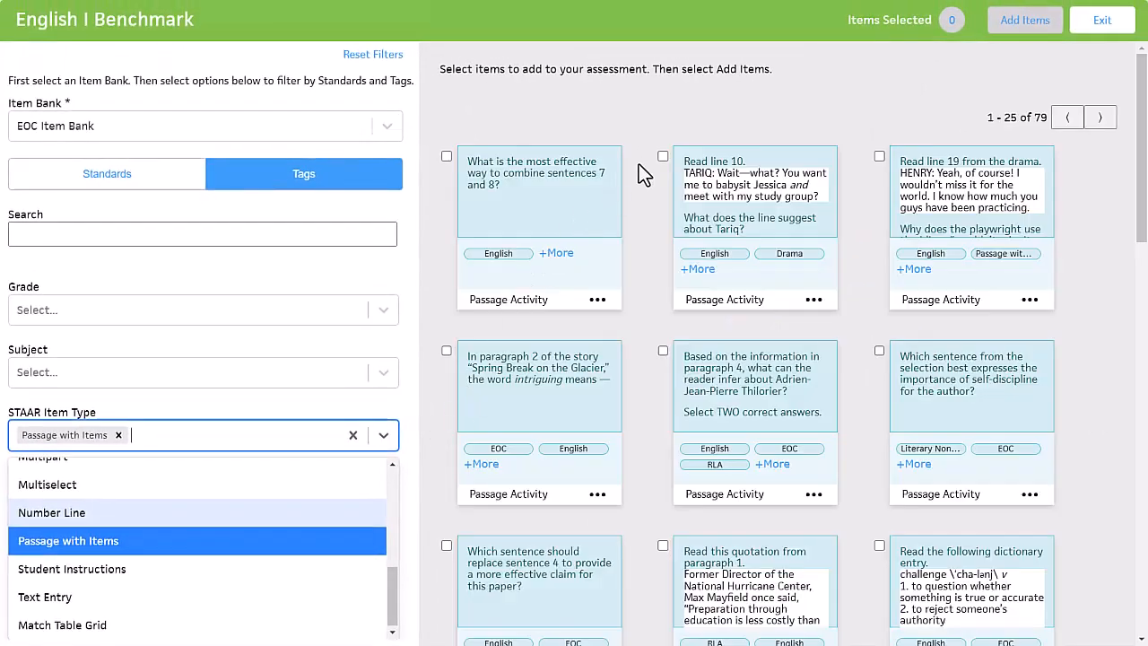
Select the first three passage activities in the filtered results and add them to the English I Benchmark
click(445, 158)
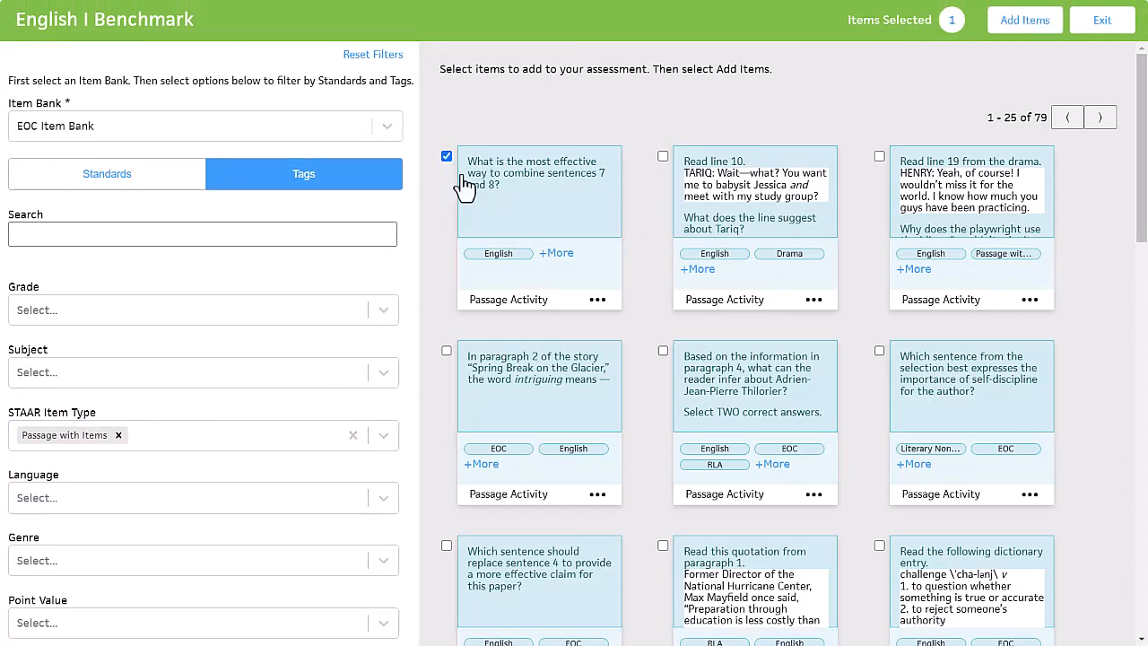
click(663, 157)
click(1025, 20)
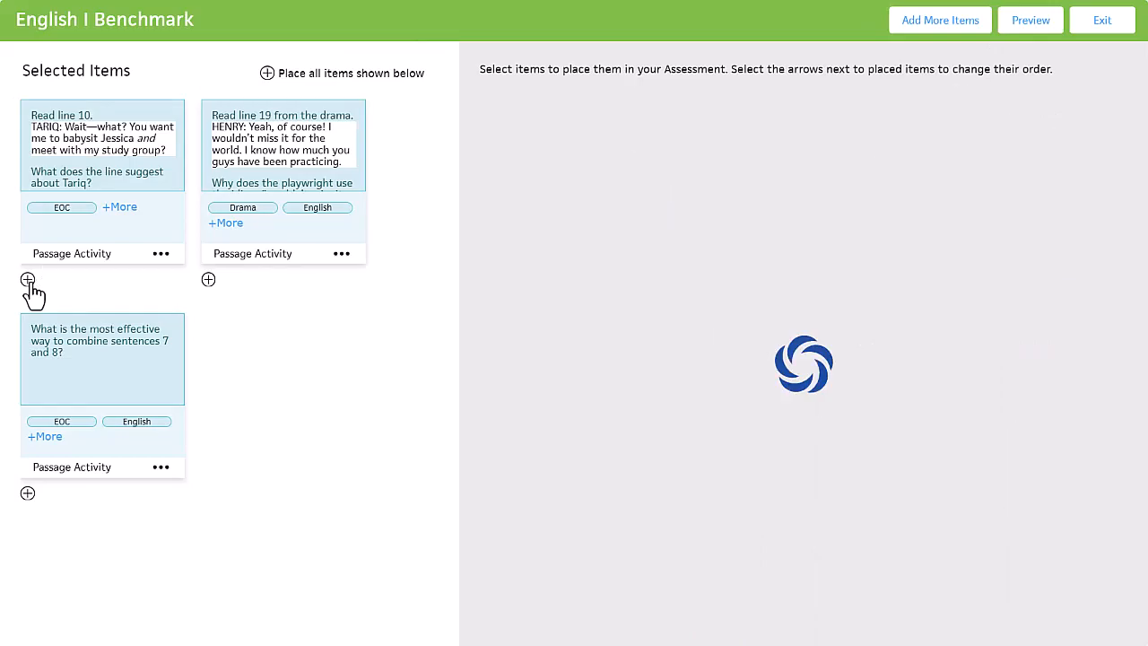
Place the Tariq line 10 passage activity with its "other shoe to drop" item included, and expand the placed Henry line 19 activity
click(28, 280)
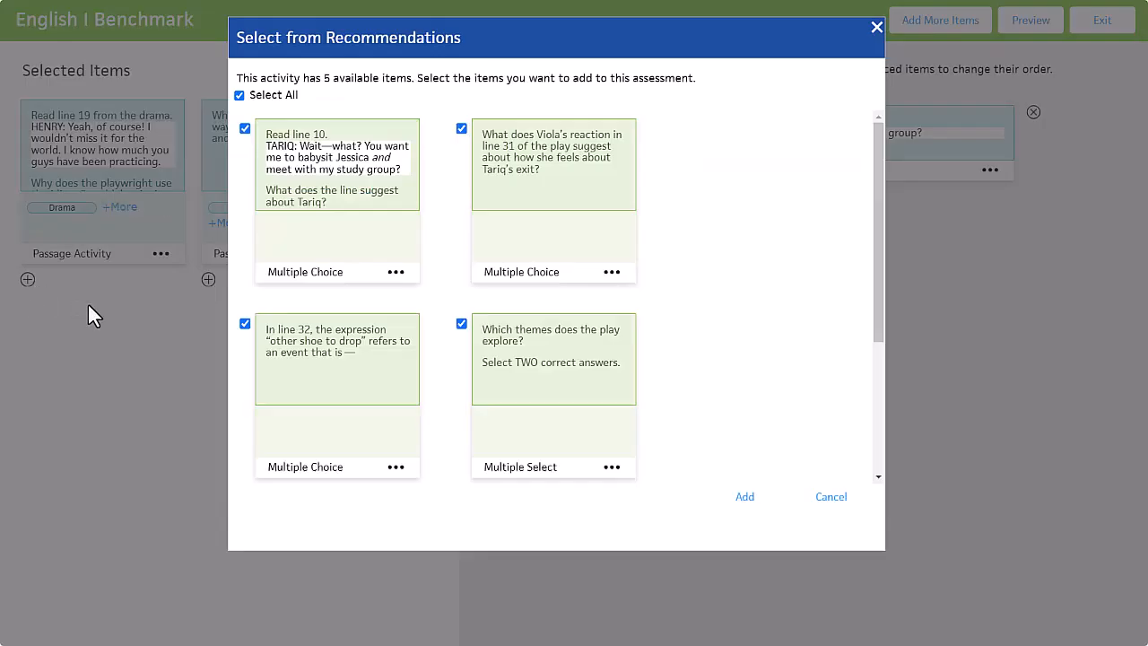
scroll(412, 260, down, 1)
scroll(417, 266, down, 2)
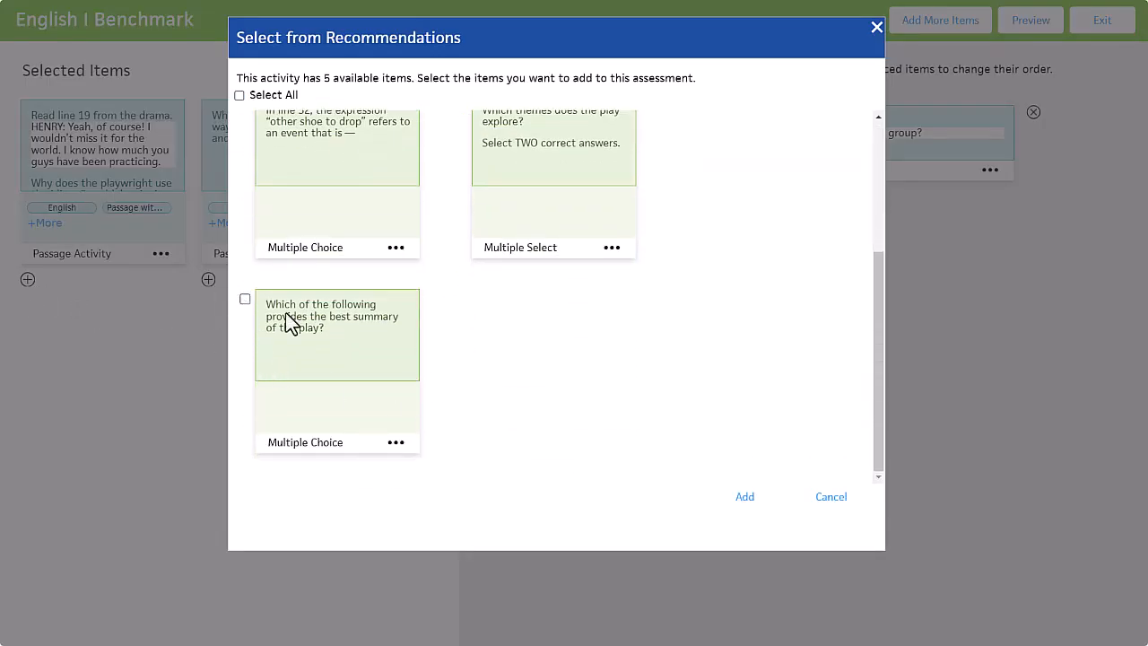
scroll(473, 373, up, 2)
click(463, 254)
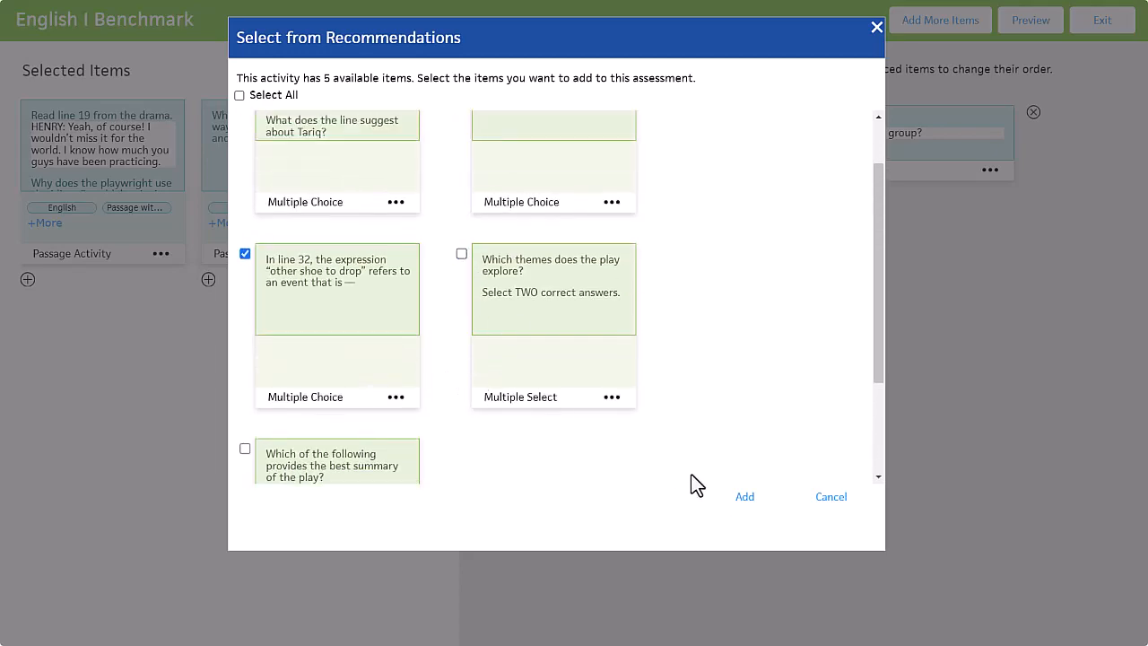
click(739, 505)
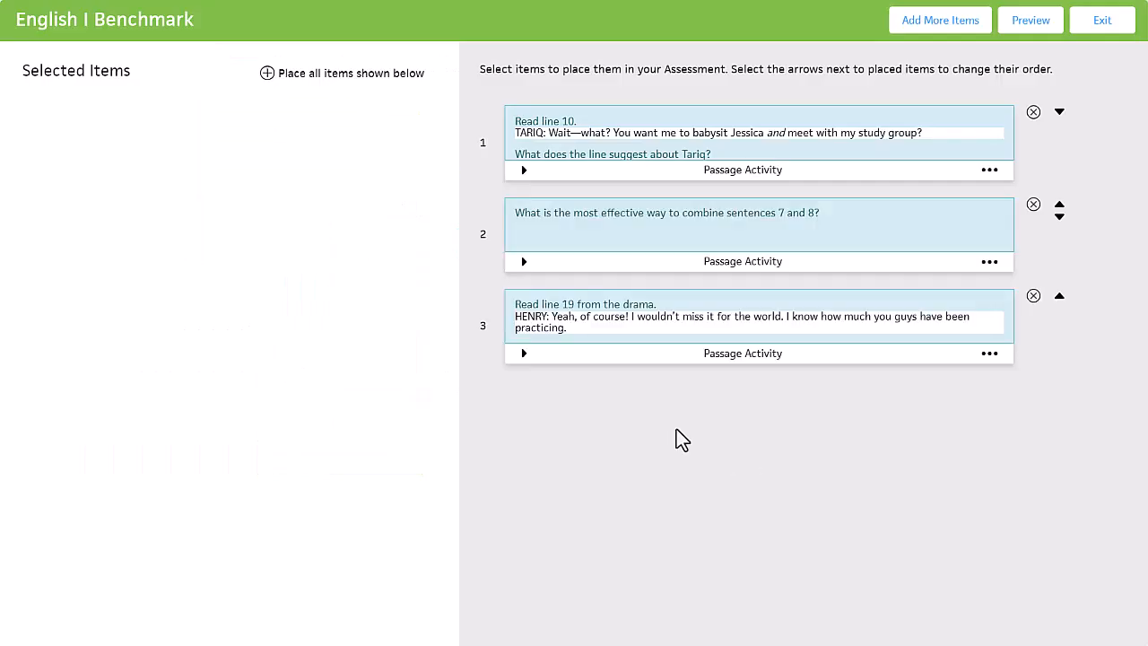
click(524, 353)
scroll(753, 457, down, 3)
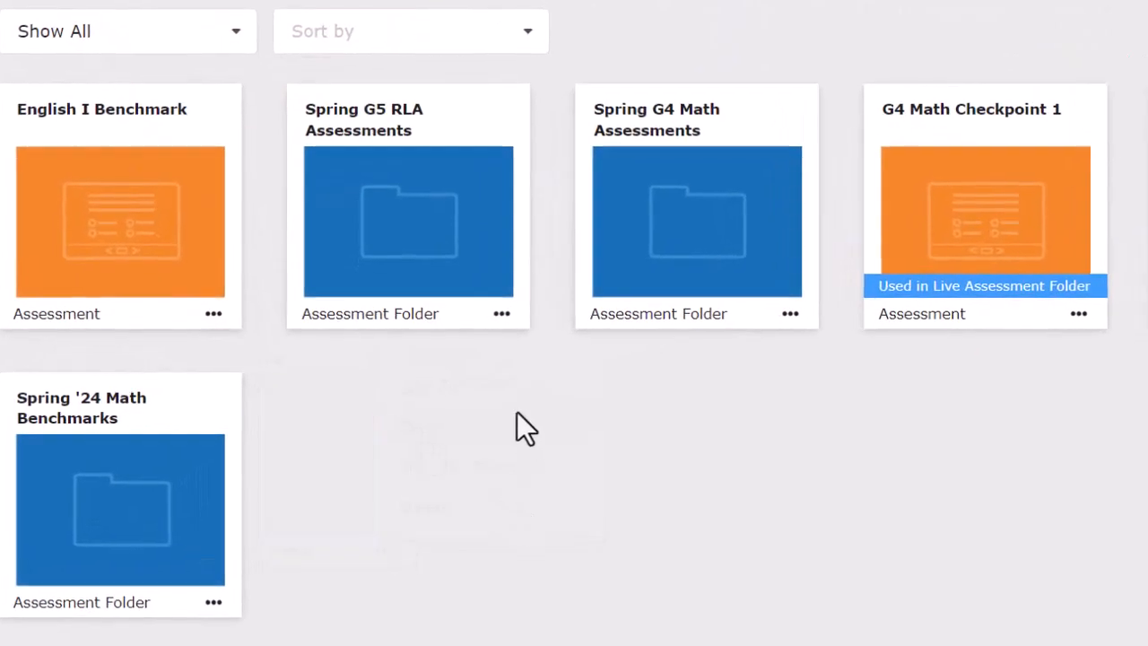
Move the Spring G5 RLA Assessments folder to Shared Drafts, and also move it to Live
click(501, 313)
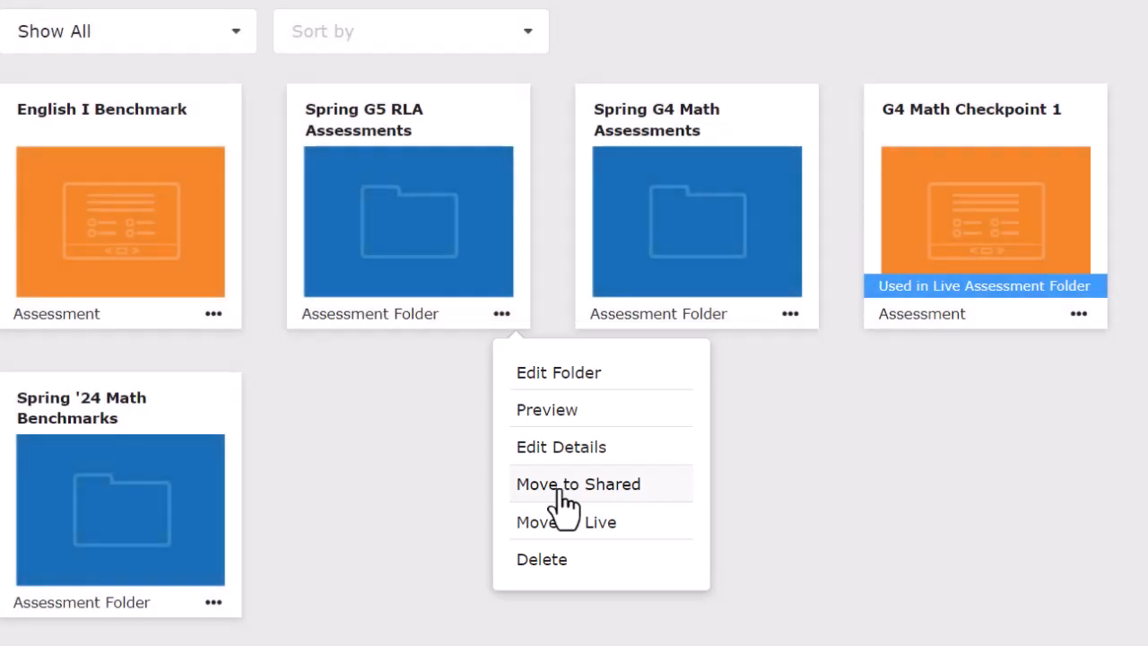
click(564, 488)
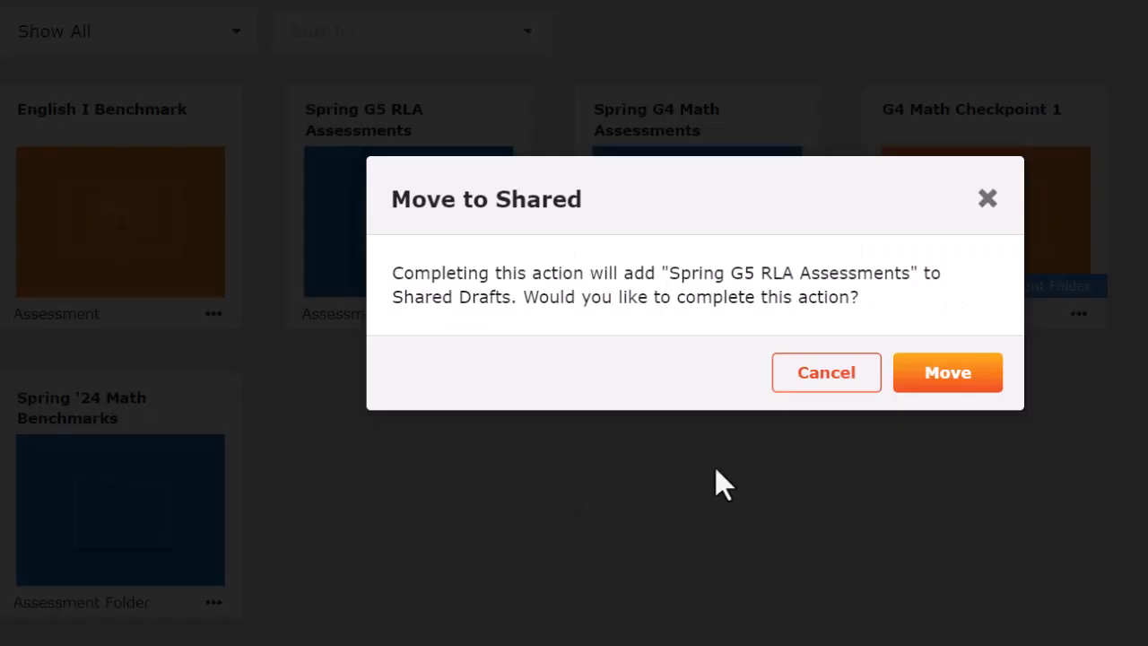
click(965, 384)
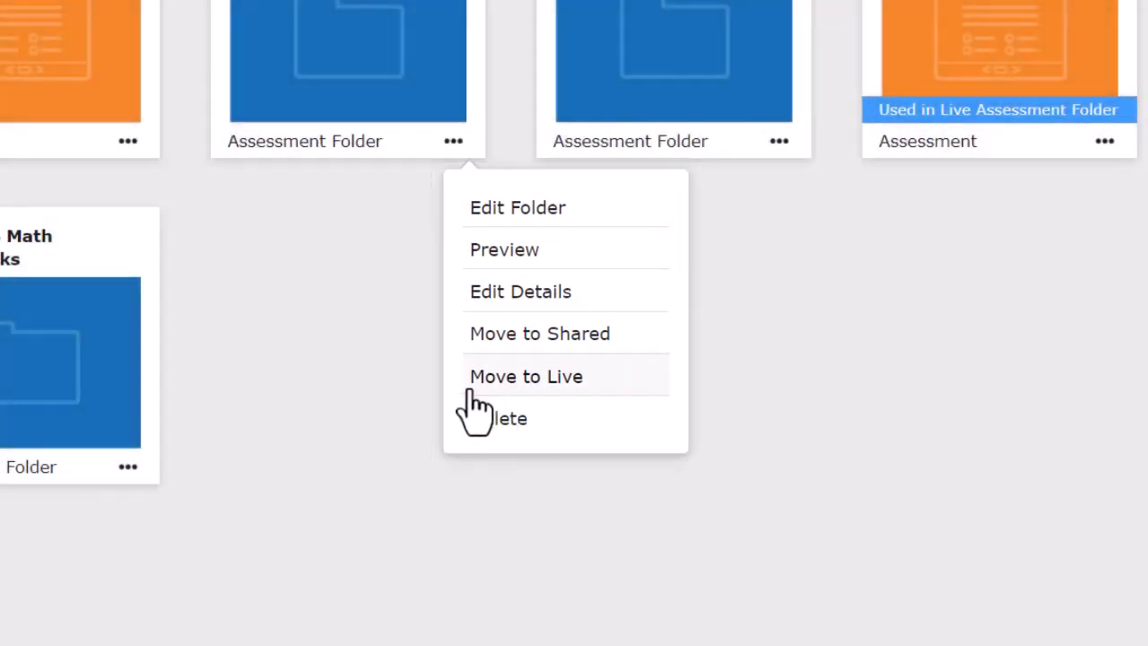
click(475, 388)
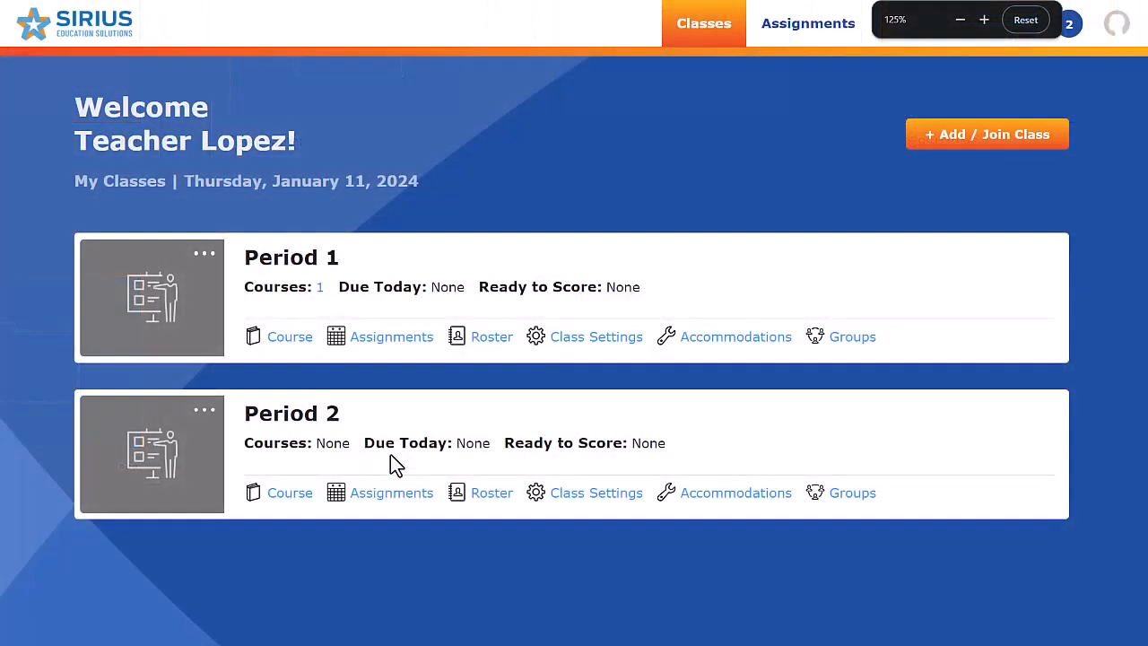
Add the Spring G5 RLA Assessments folder as a course to the Period 1 class
click(290, 337)
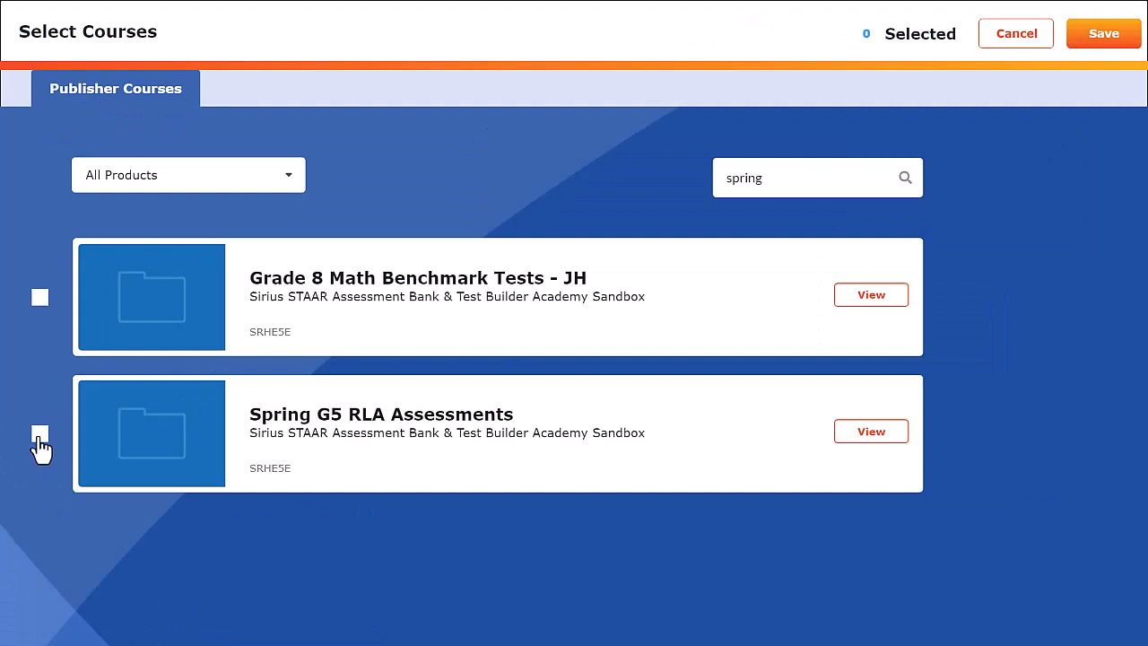
click(40, 436)
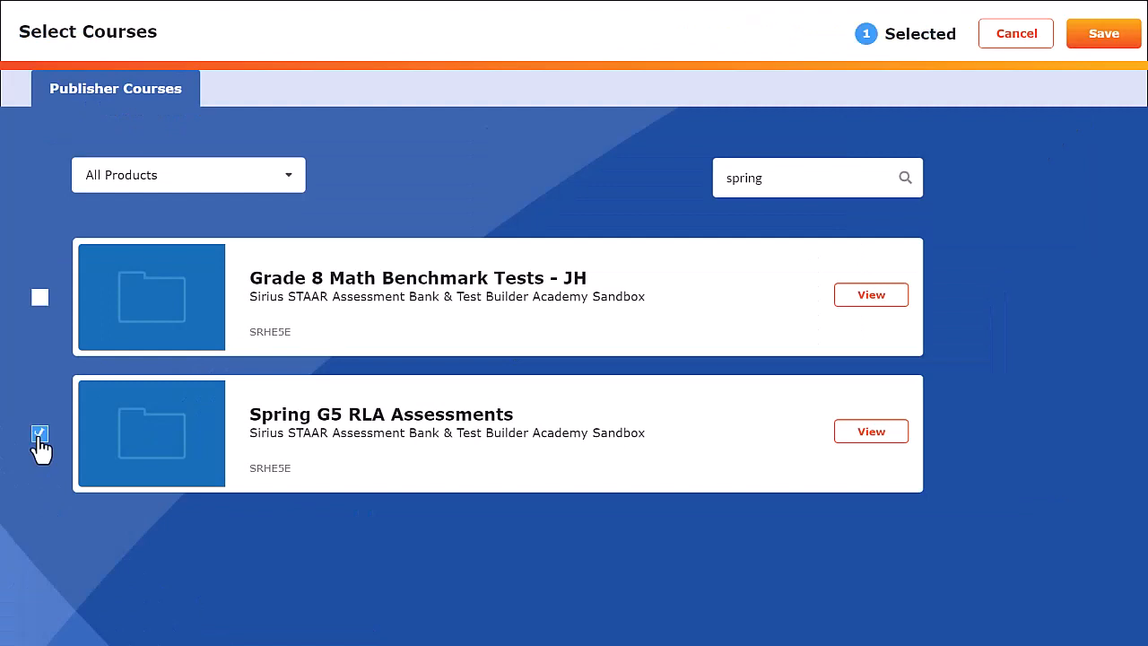
click(1097, 55)
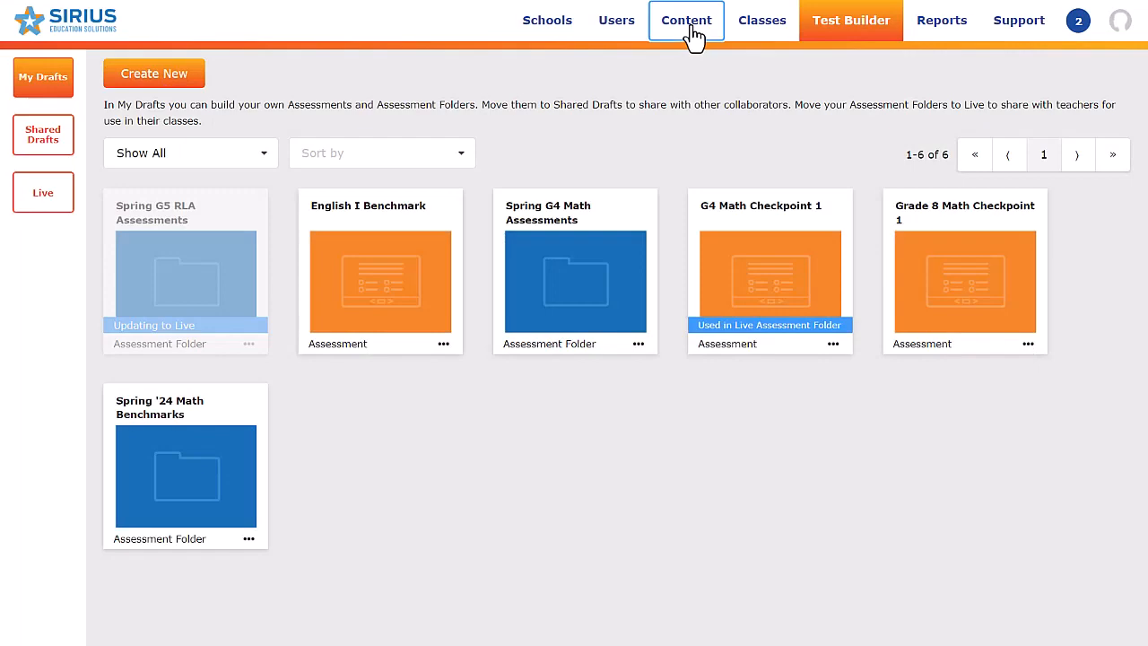
Browse the institution's courses, item banks and pre-built assessments in the content library
click(687, 23)
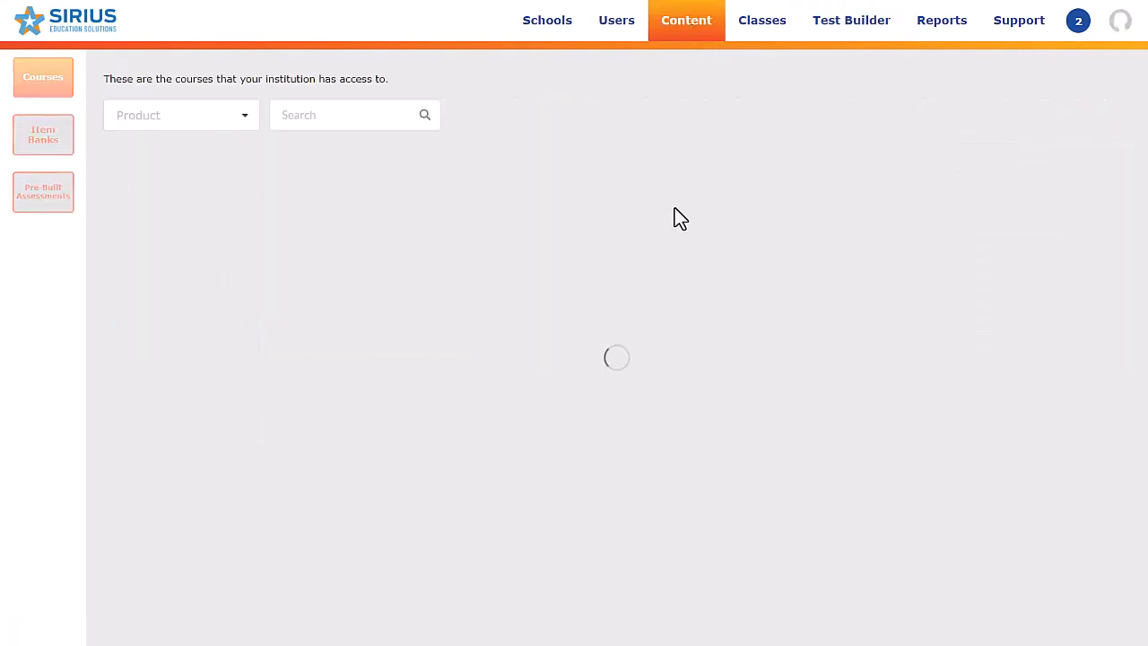
scroll(610, 328, down, 3)
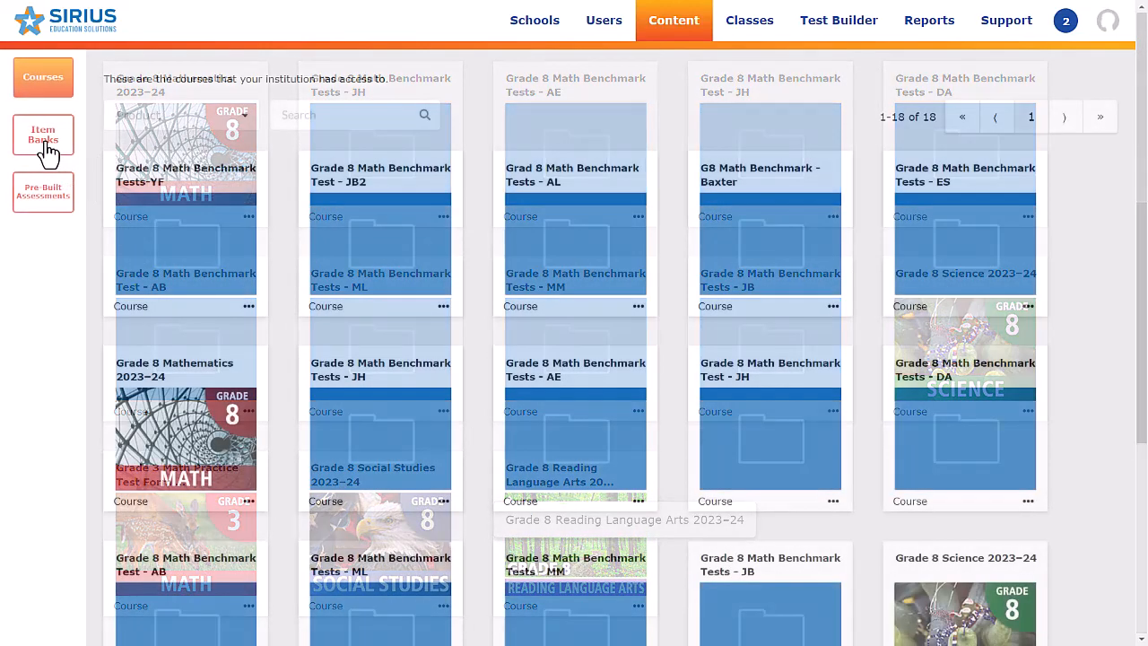
click(45, 143)
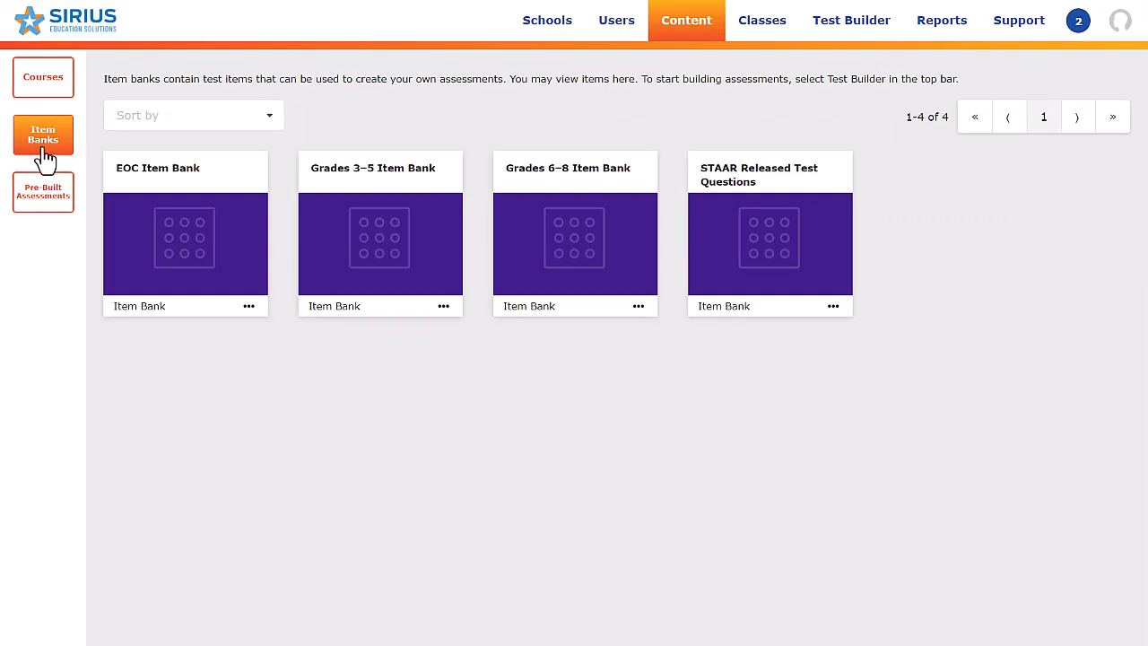
click(40, 220)
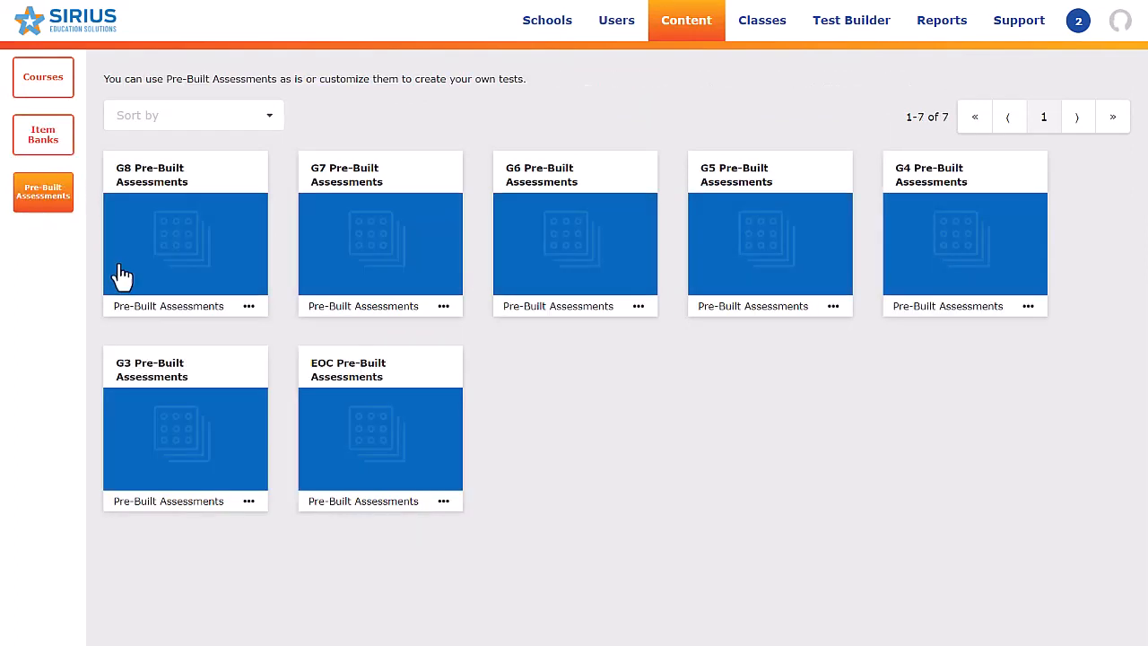
Open the G8 Pre-Built Assessments and examine the tests it offers
click(173, 265)
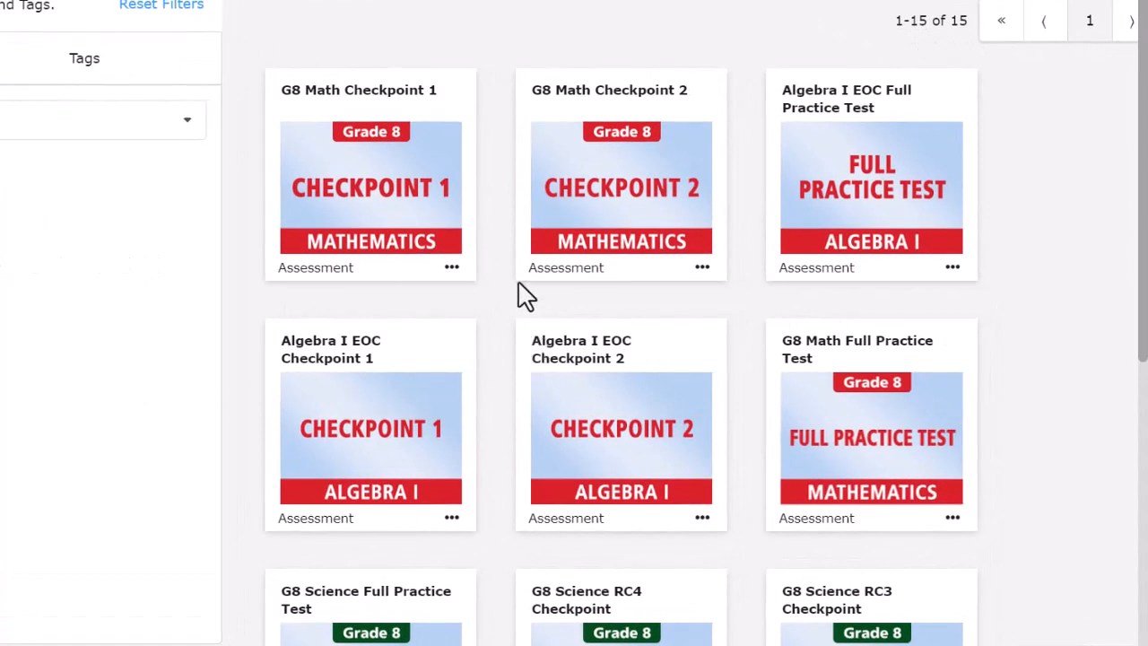
scroll(506, 278, down, 2)
scroll(507, 278, down, 3)
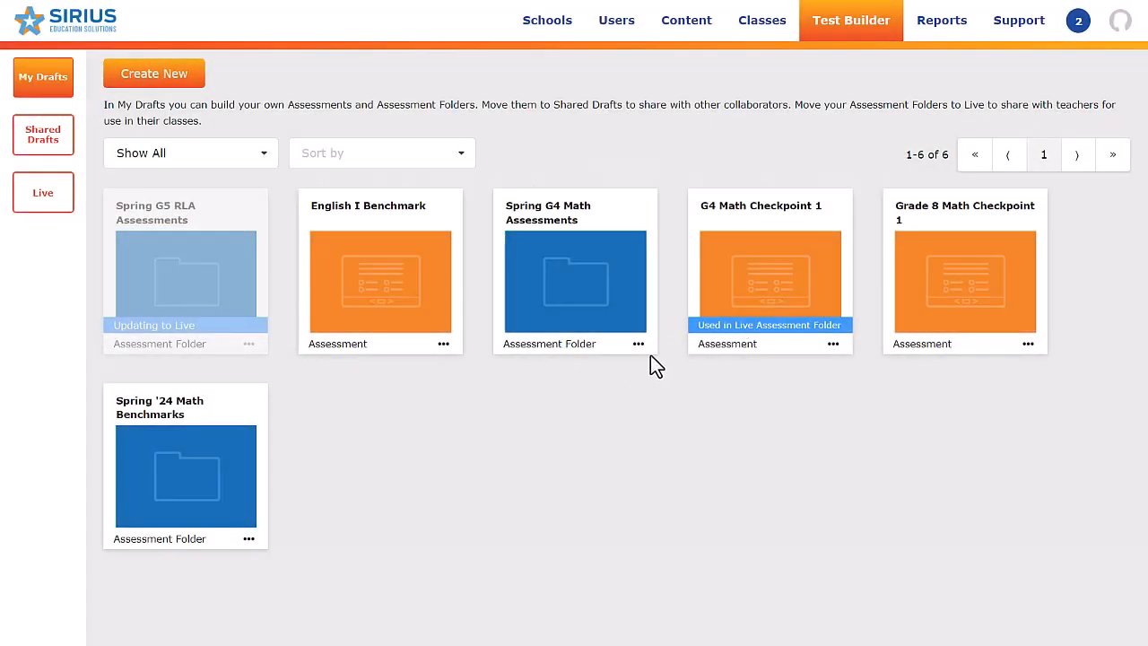
Open the 6 weeks 1 subfolder of Spring G4 Math Assessments and start adding an existing assessment
click(599, 323)
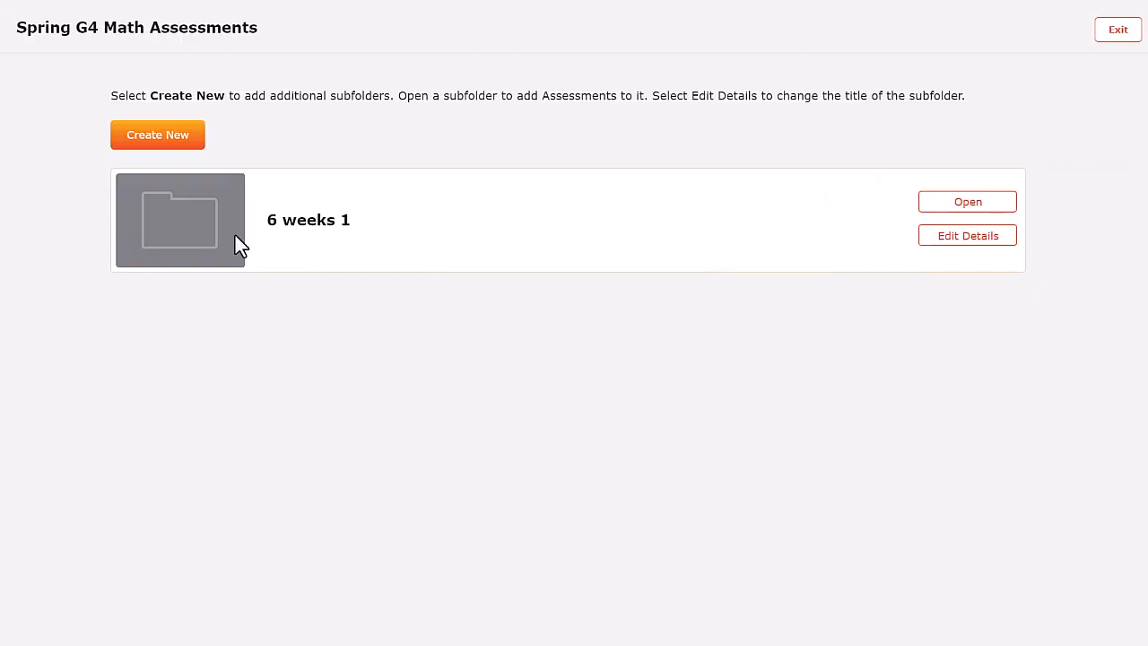
click(967, 202)
click(139, 175)
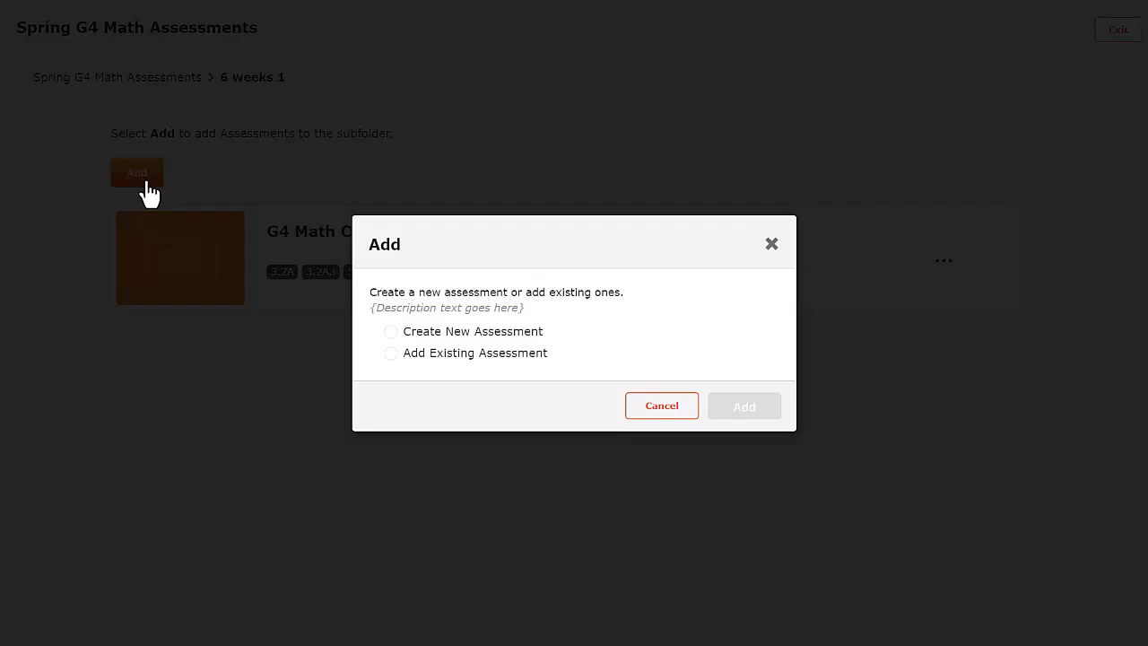
click(410, 357)
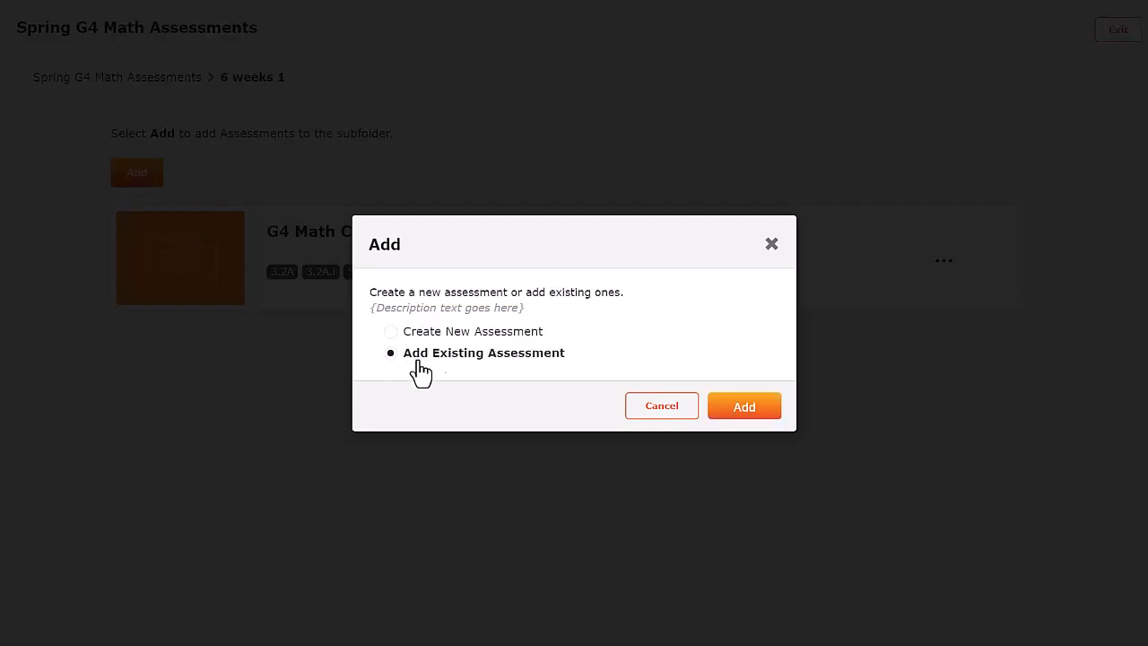
click(767, 414)
Filter the pre-built assessments to the G5 Pre-Built Assessments bank and add G5 Math Spanish Checkpoint 1 to the subfolder
click(78, 230)
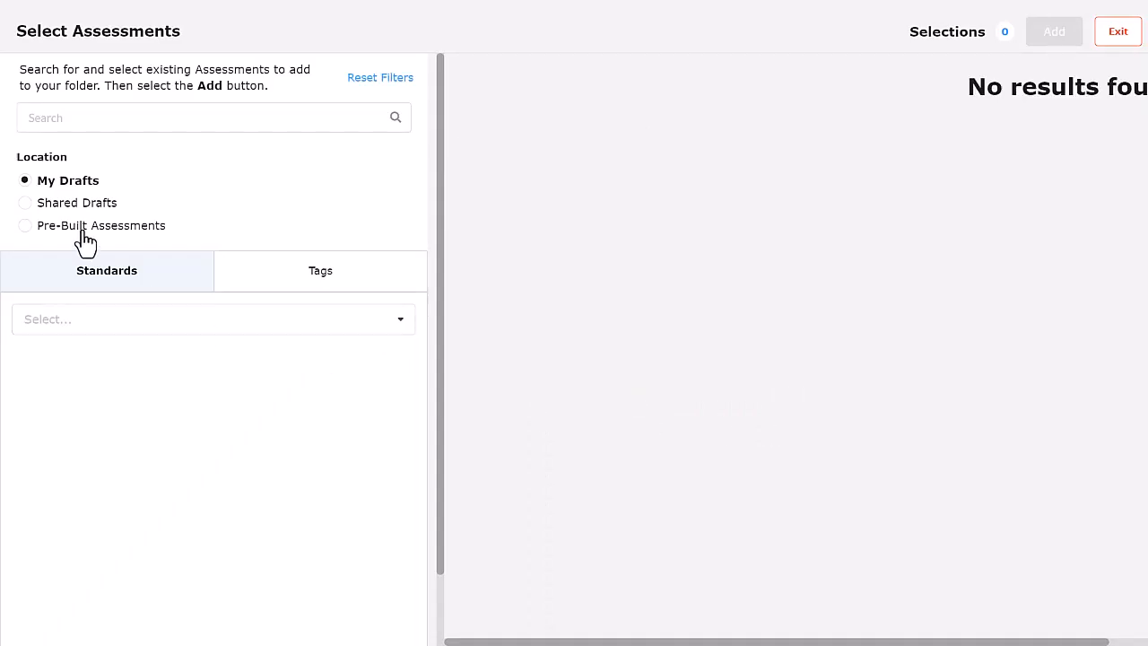
click(110, 283)
click(126, 432)
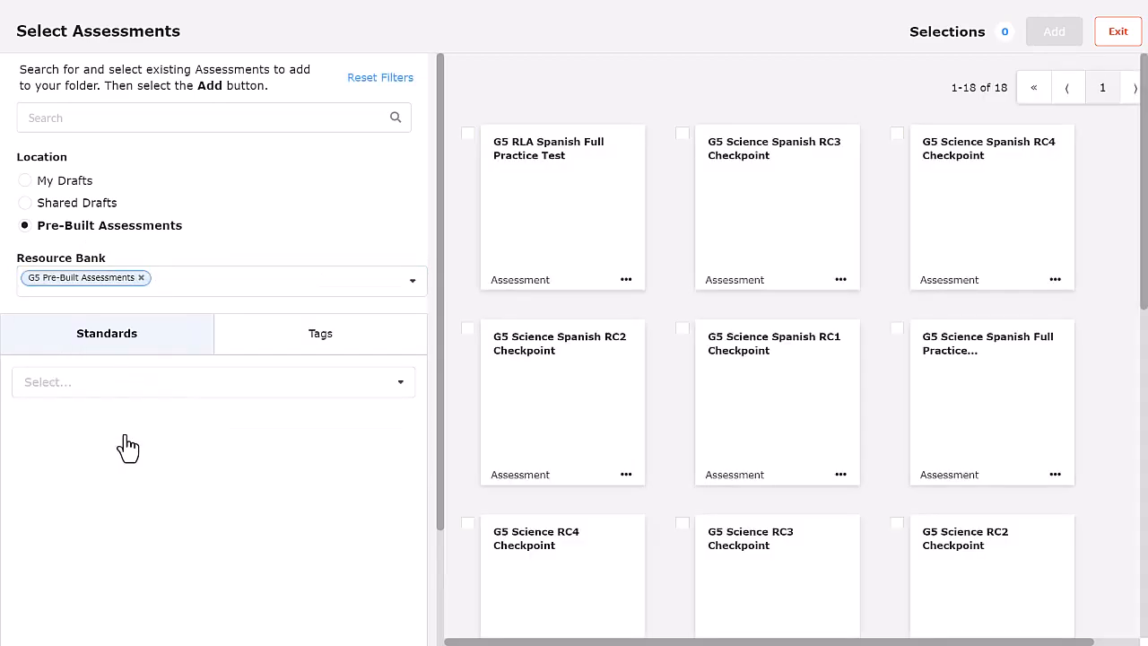
scroll(681, 390, down, 7)
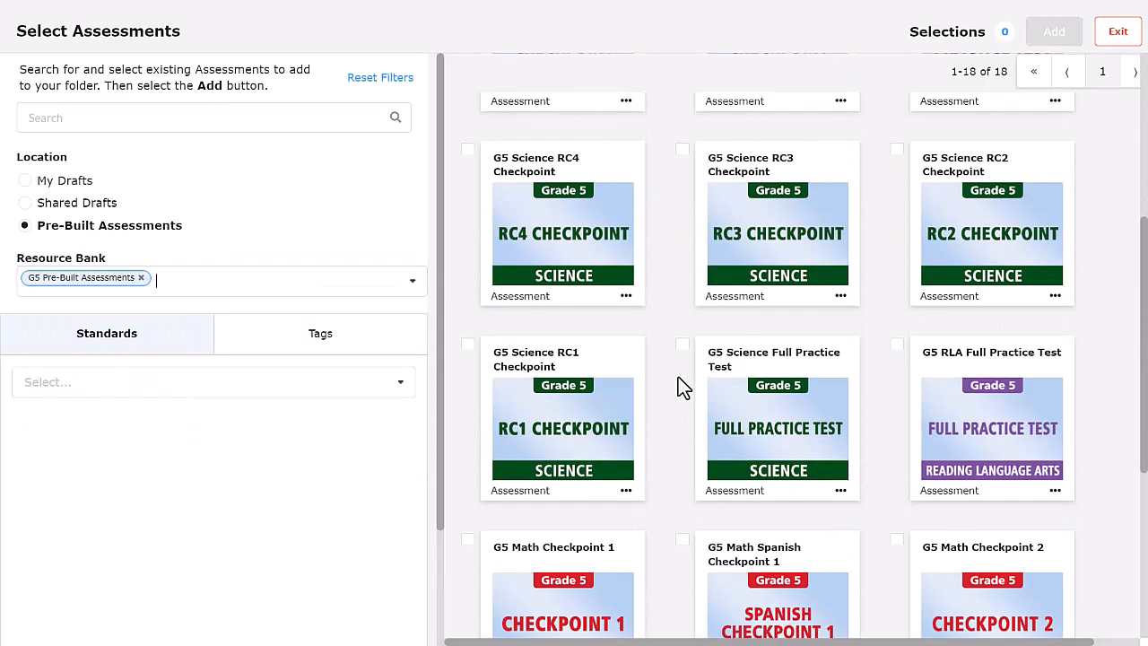
click(683, 241)
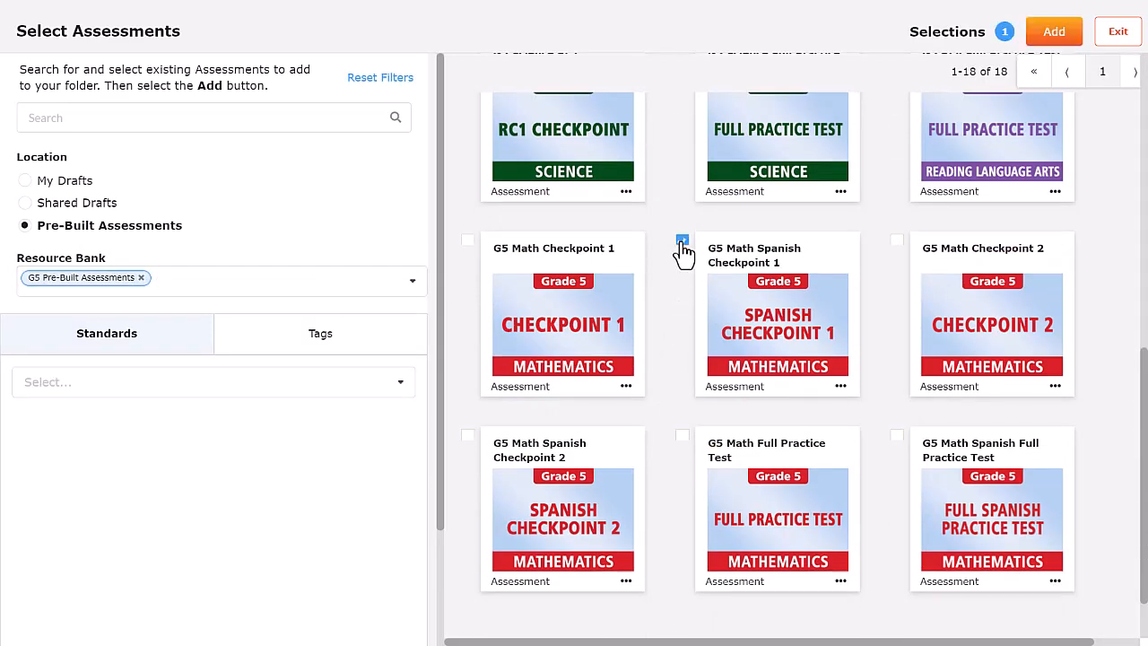
click(1046, 45)
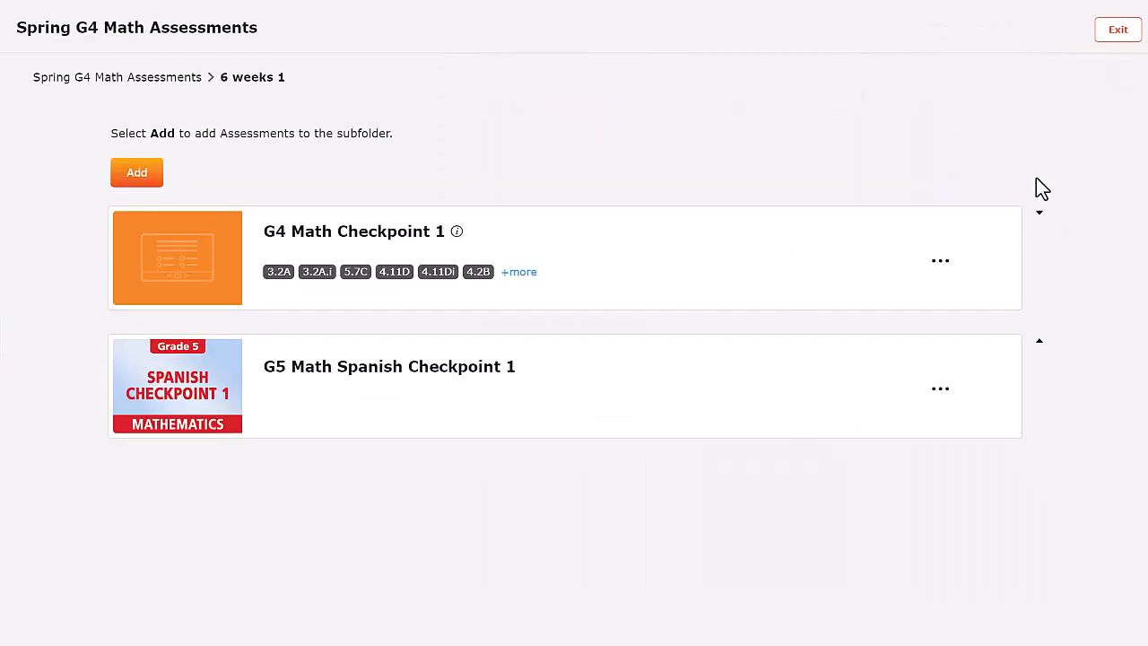
Create an editable copy of G5 Math Spanish Checkpoint 1 named "My Copy of_G5 Math Spanish Checkpoint 1"
click(939, 391)
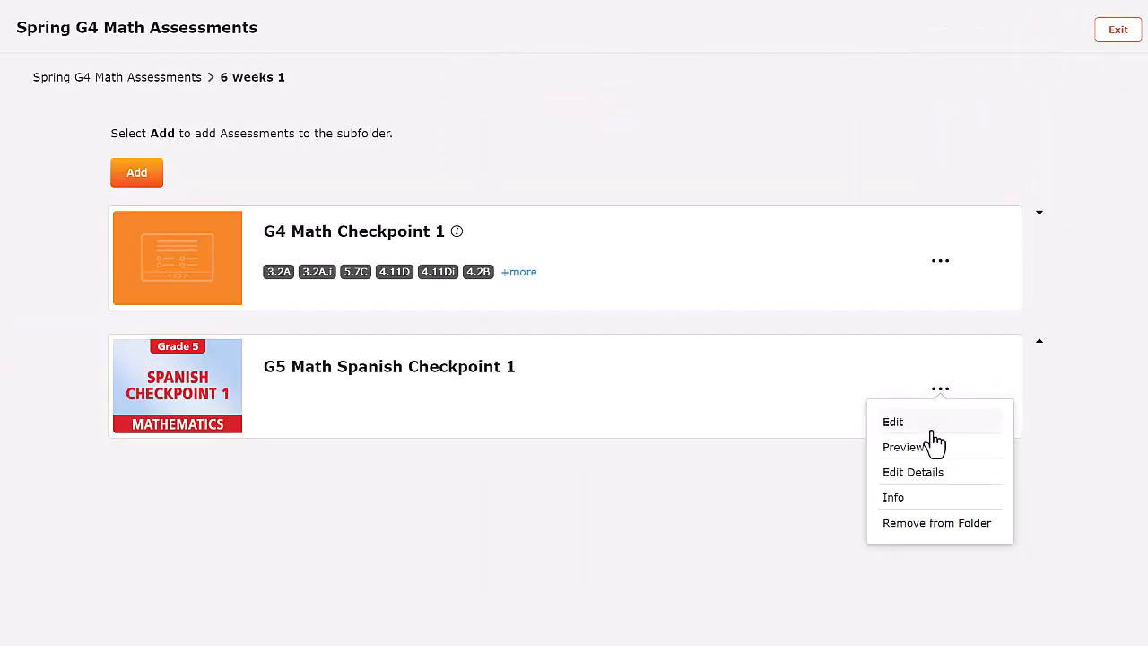
click(932, 428)
click(477, 359)
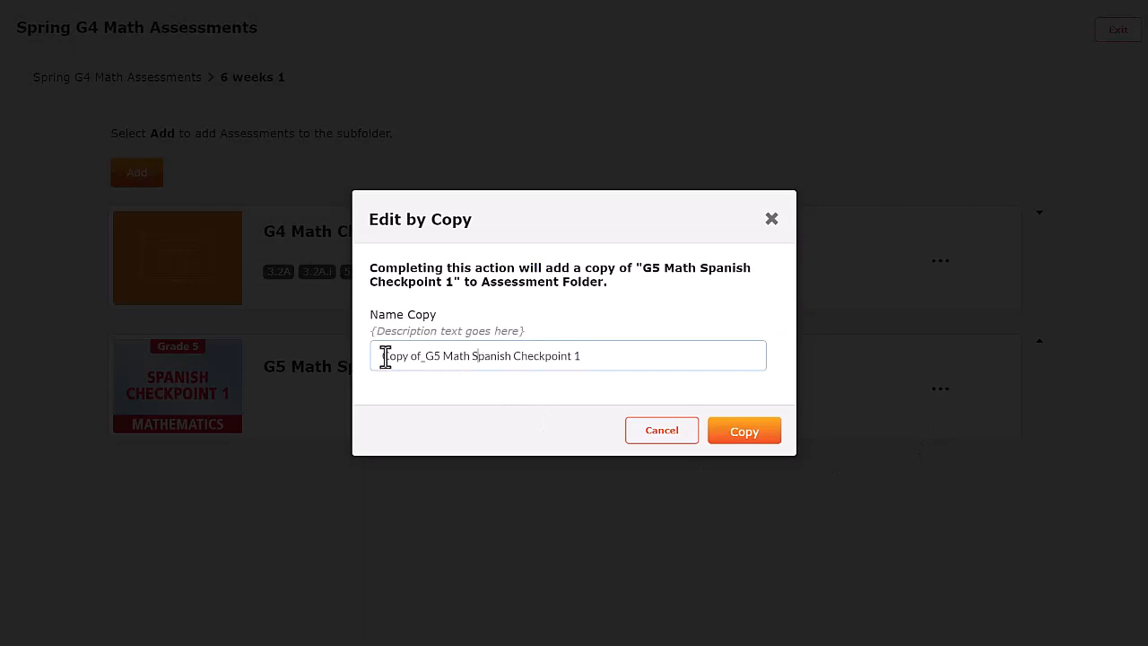
text(My)
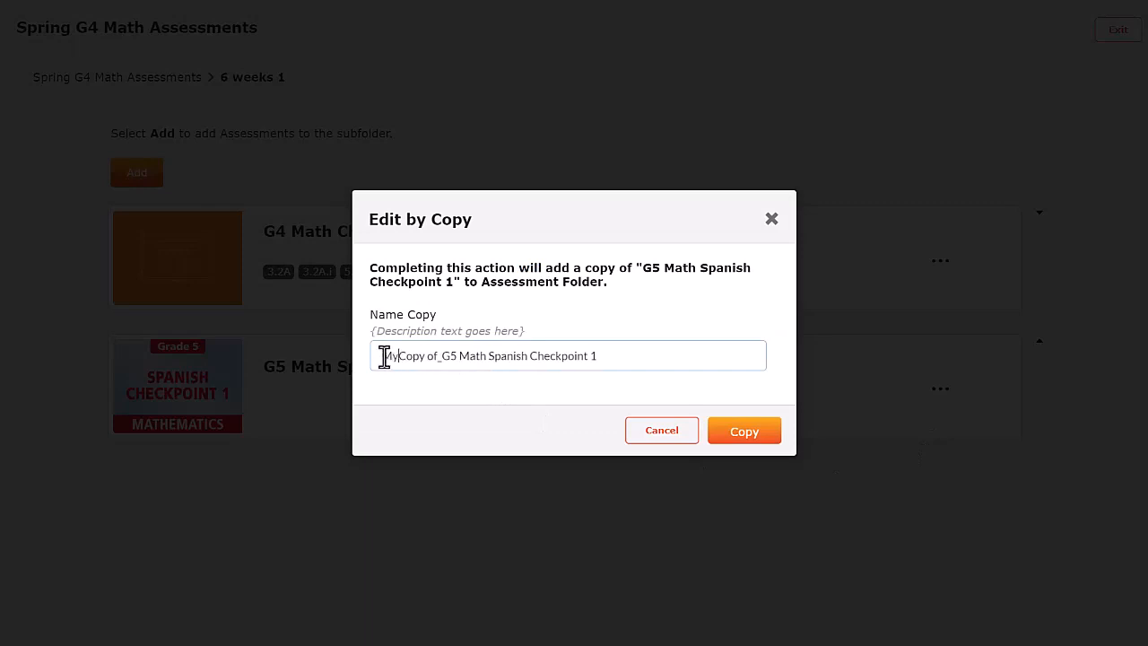
click(746, 435)
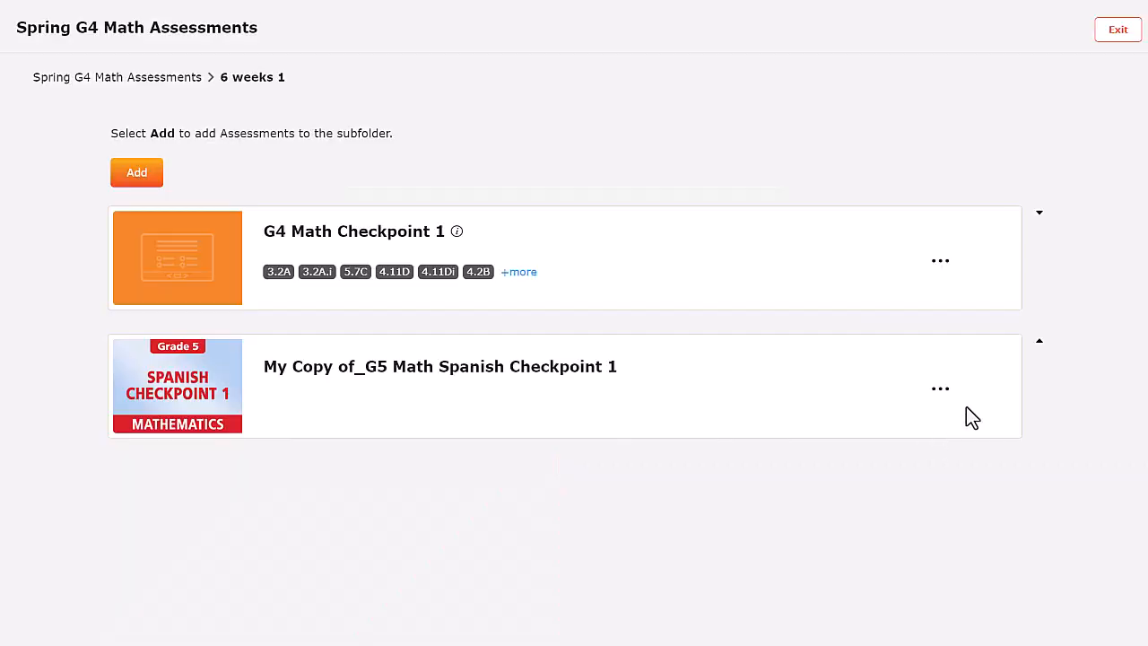
Open the copied checkpoint for editing and move its second item, the number written in words, down to fourth place
click(940, 390)
click(942, 422)
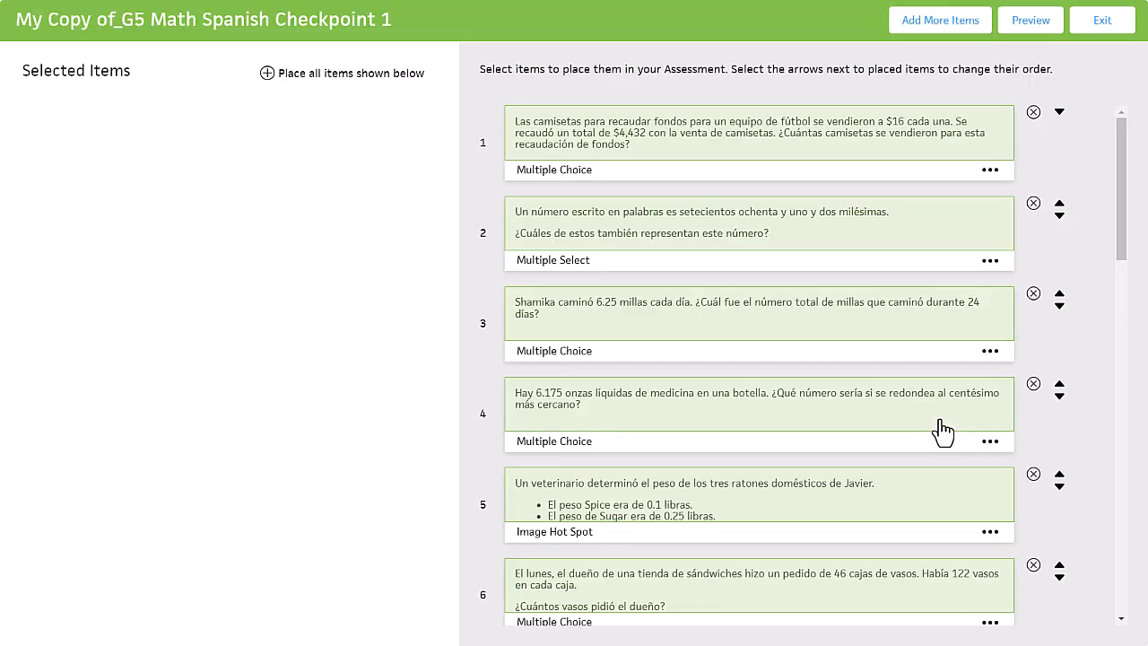
click(1059, 216)
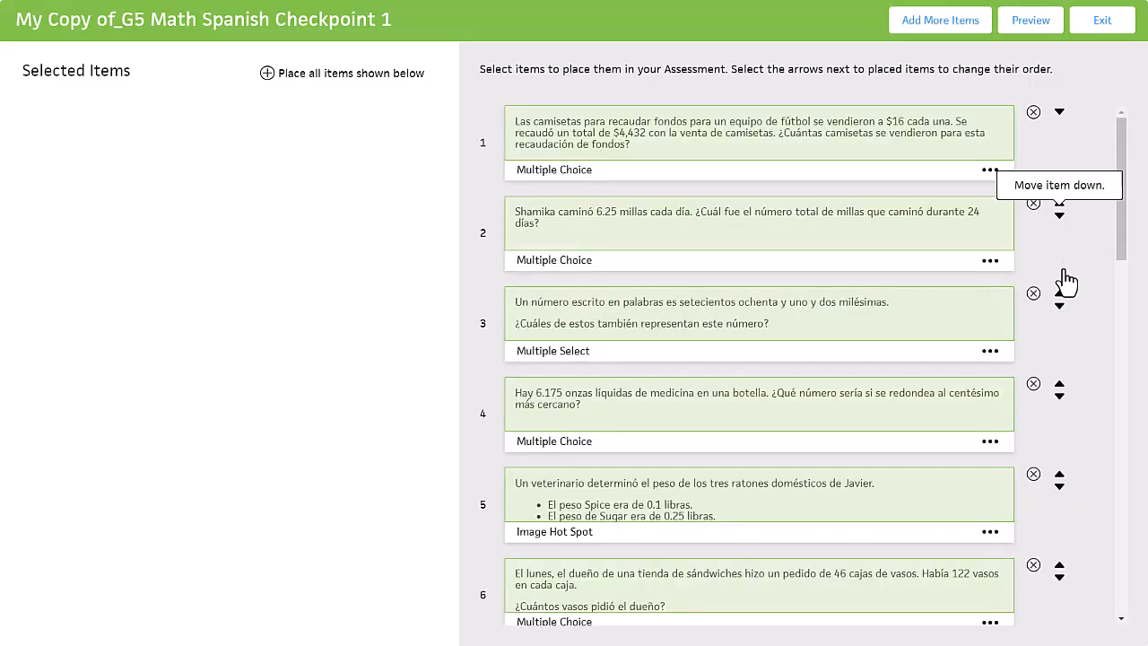
click(1059, 305)
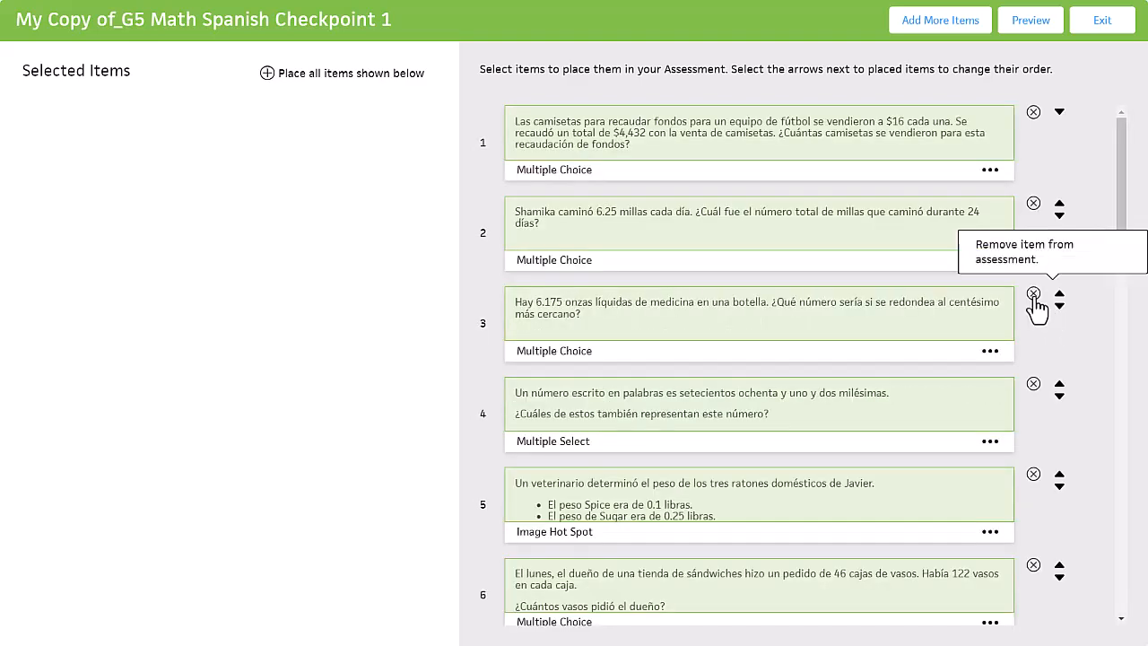
Remove the third item, about the 6.175 ounces of medicine, from the assessment and filter the items to add by Spanish language
click(1033, 294)
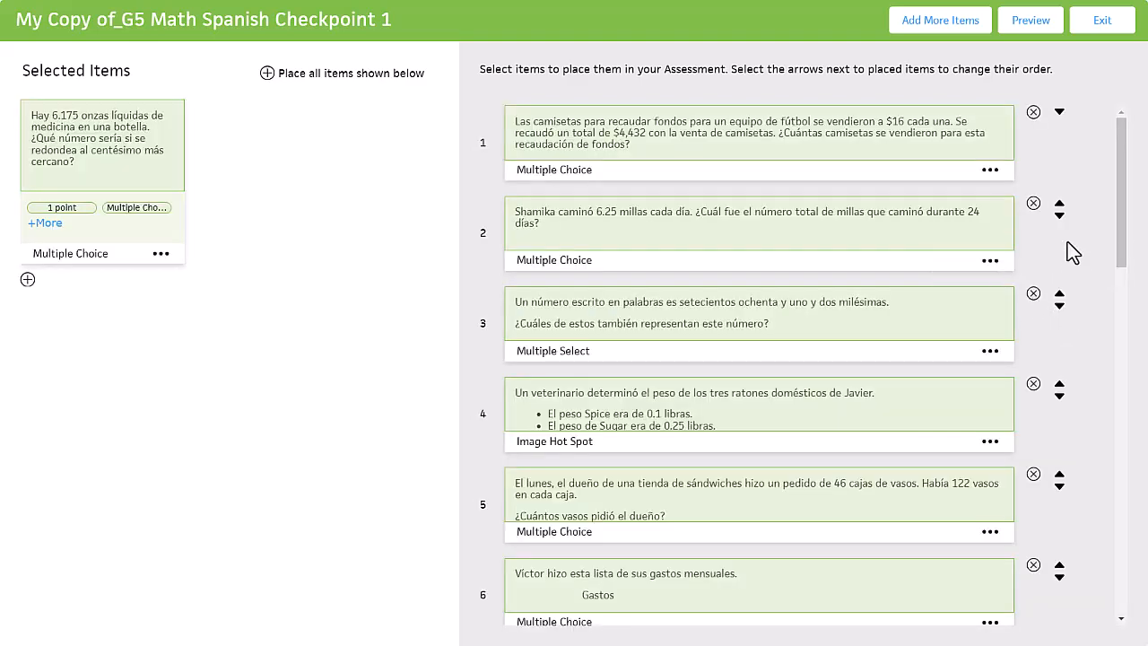
click(983, 27)
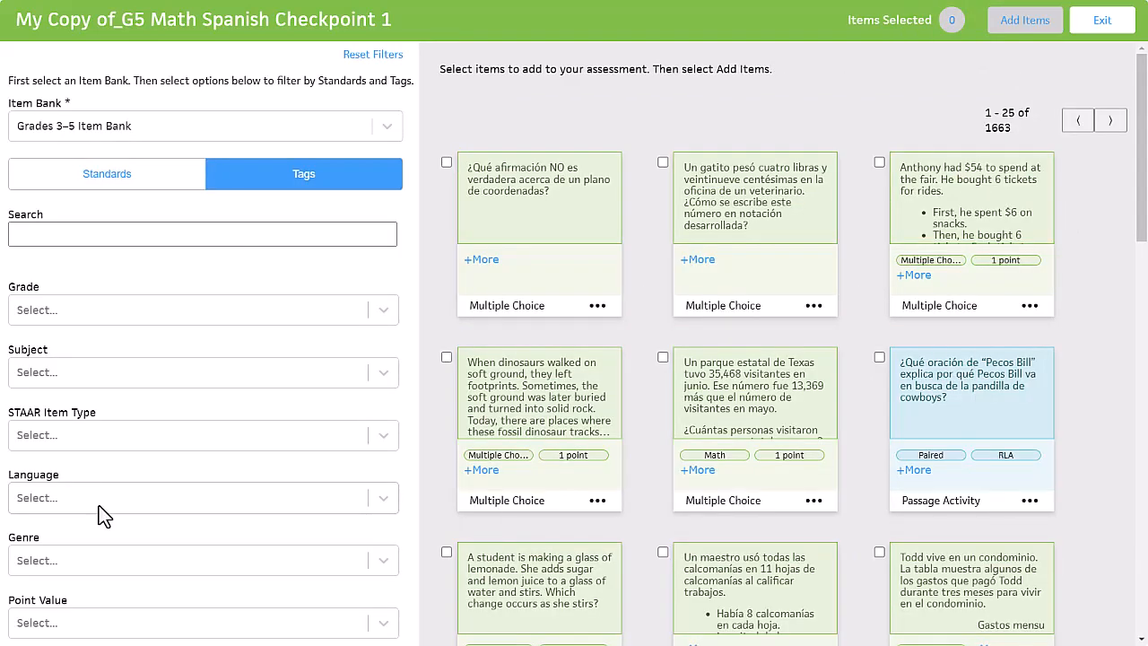
click(97, 499)
click(93, 566)
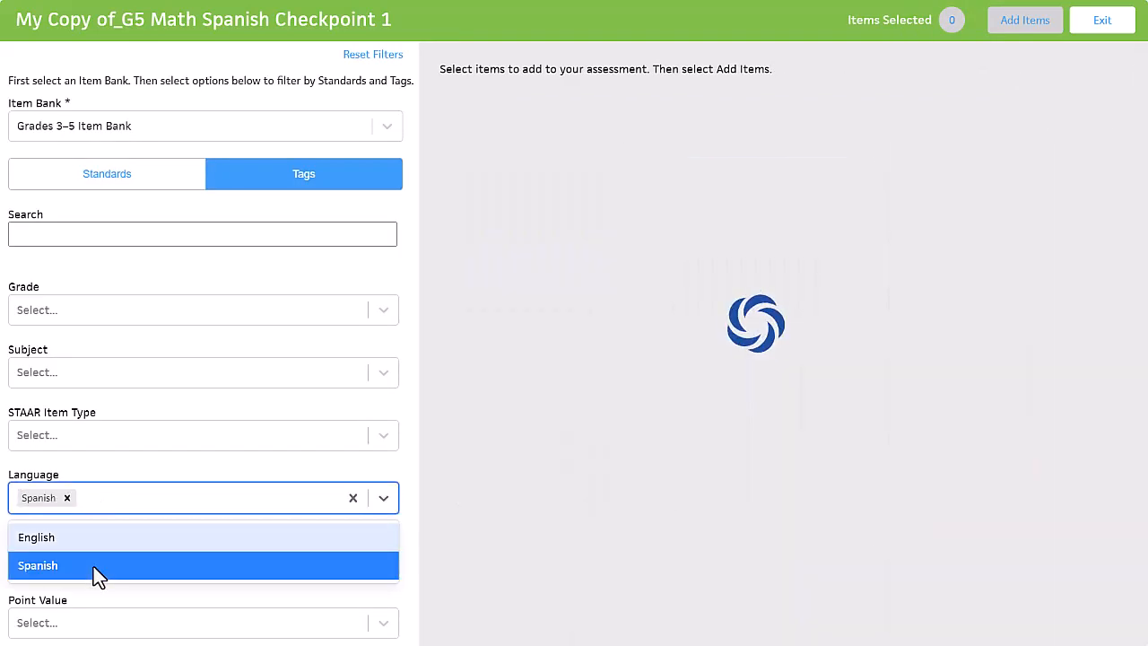
Add the Pecos Bill passage item and the 11 sticker sheets item, and place all selected items in the assessment
click(446, 351)
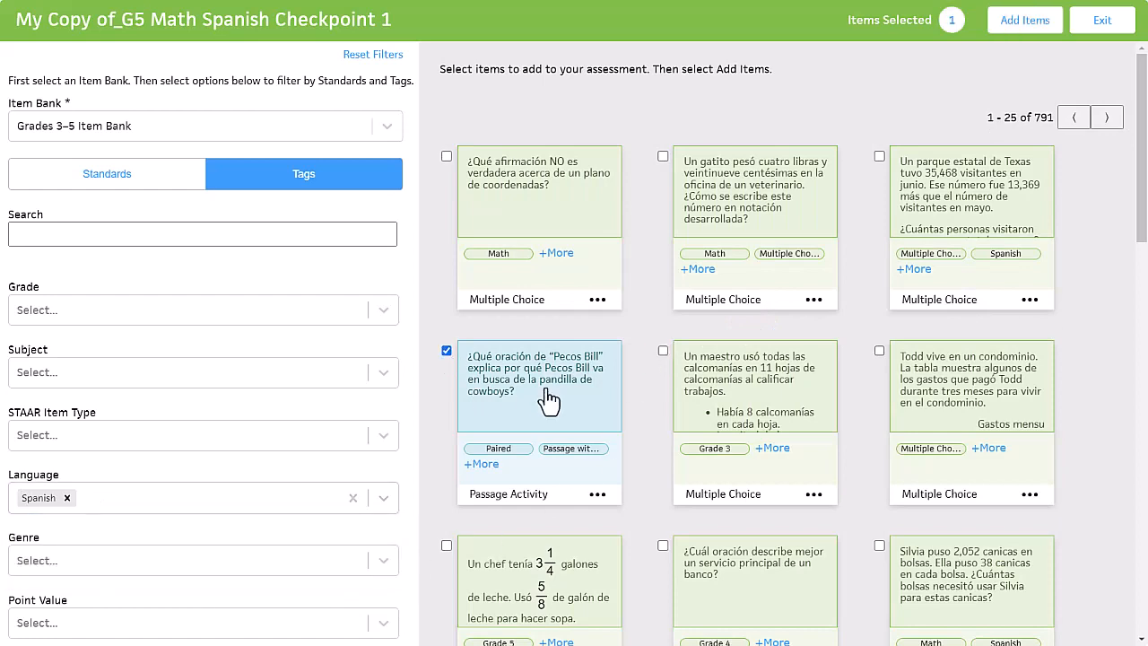
click(1025, 20)
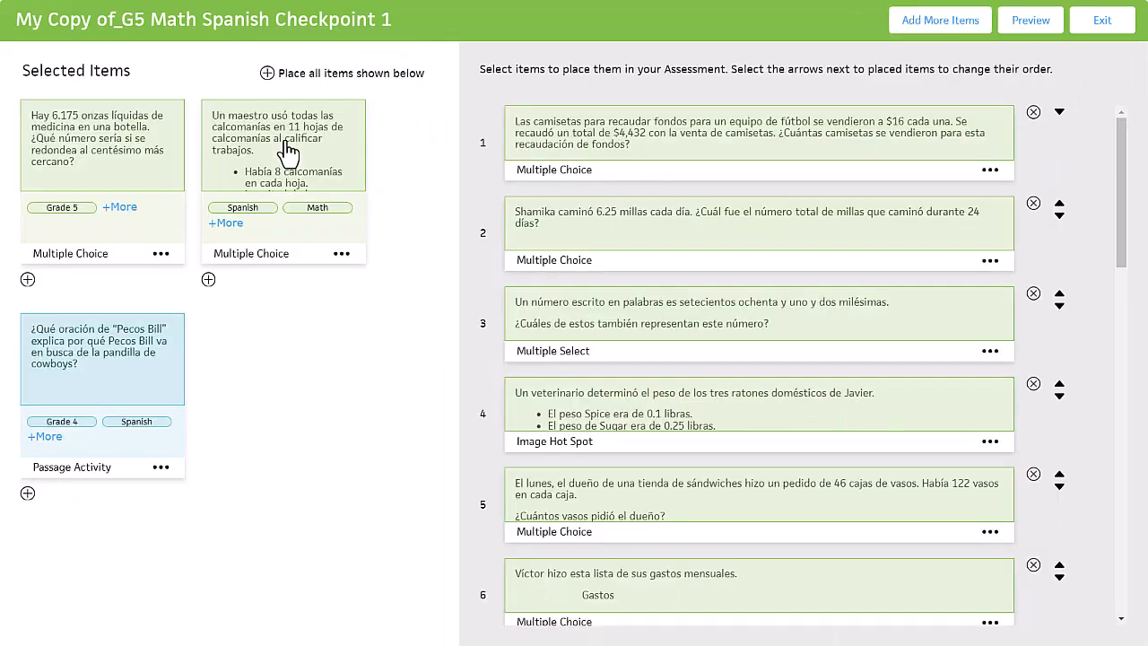
click(267, 74)
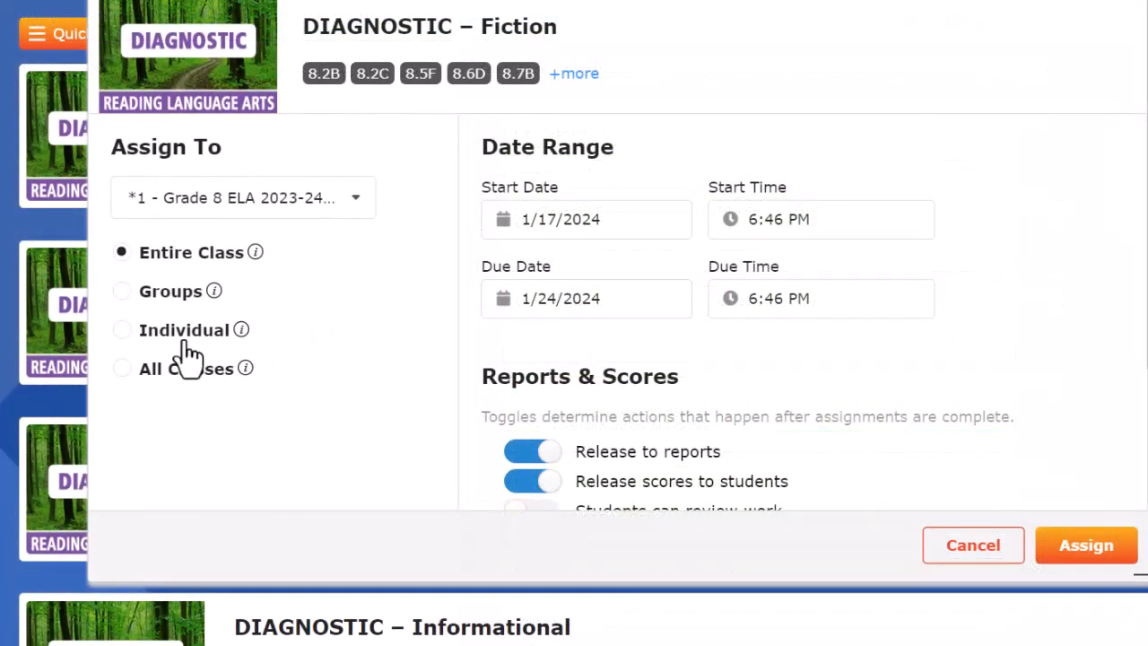
Go through the Individual and Groups recipient options for the DIAGNOSTIC – Fiction assignment and set it to All Classes
click(183, 339)
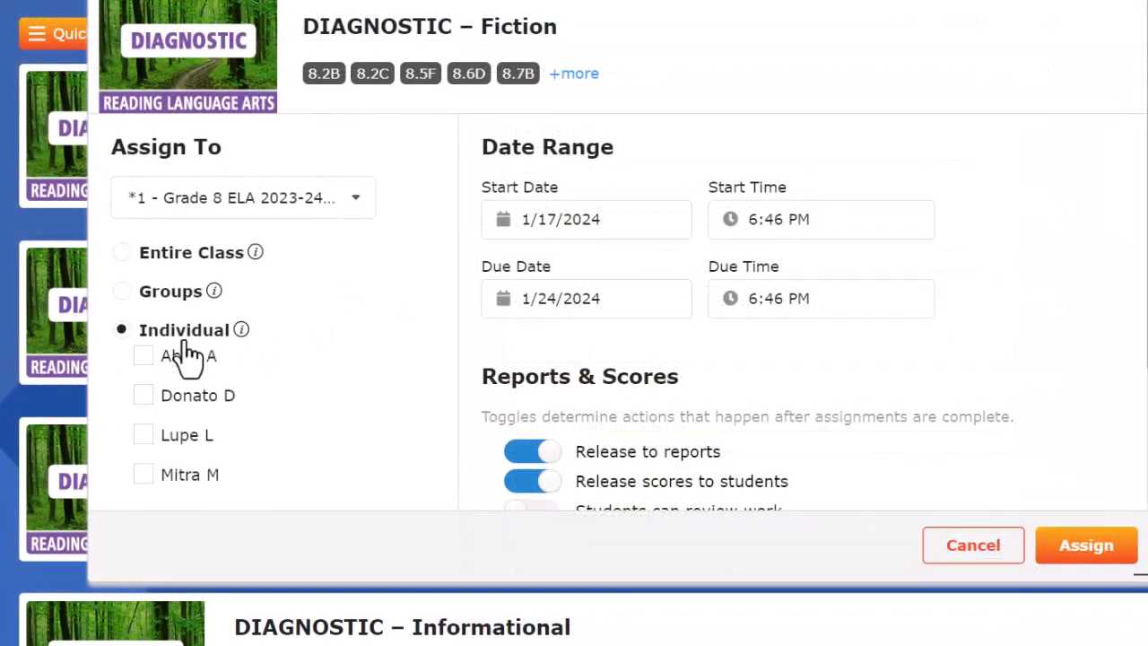
click(179, 296)
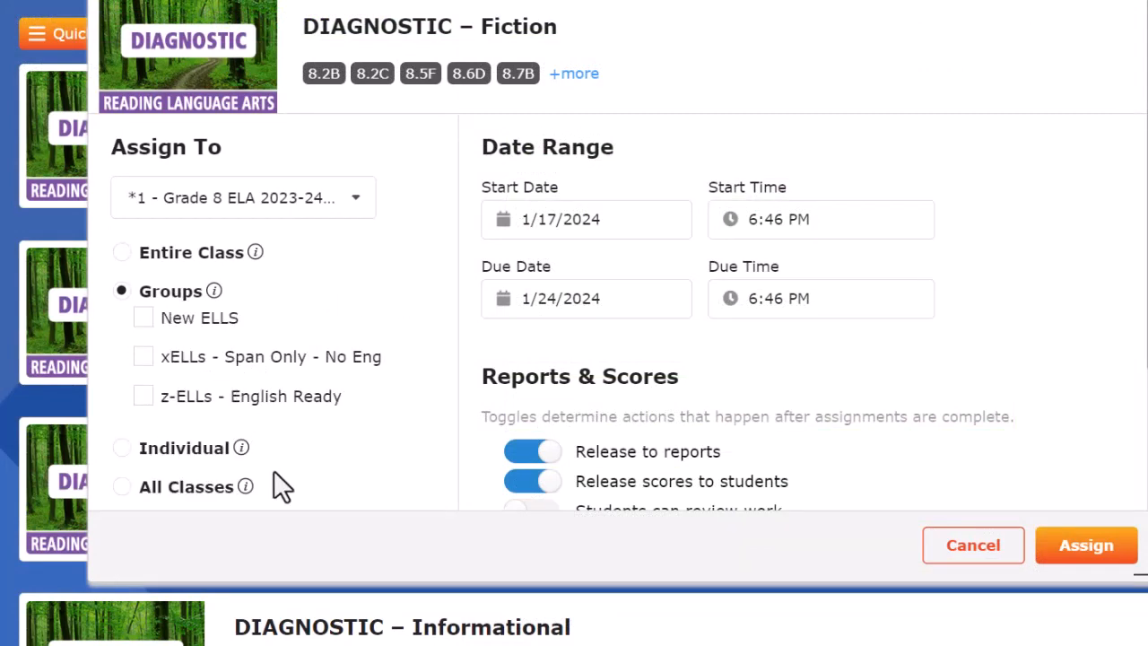
click(188, 489)
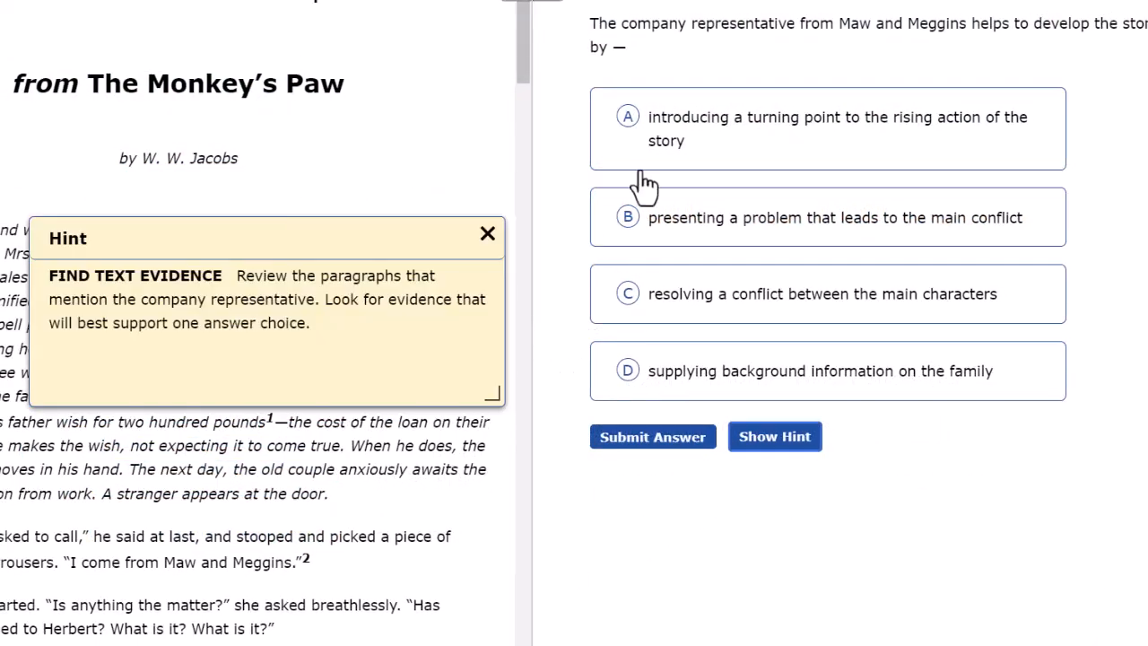
Submit answer A to the question about the Maw and Meggins representative, and retry it with answer B
click(642, 163)
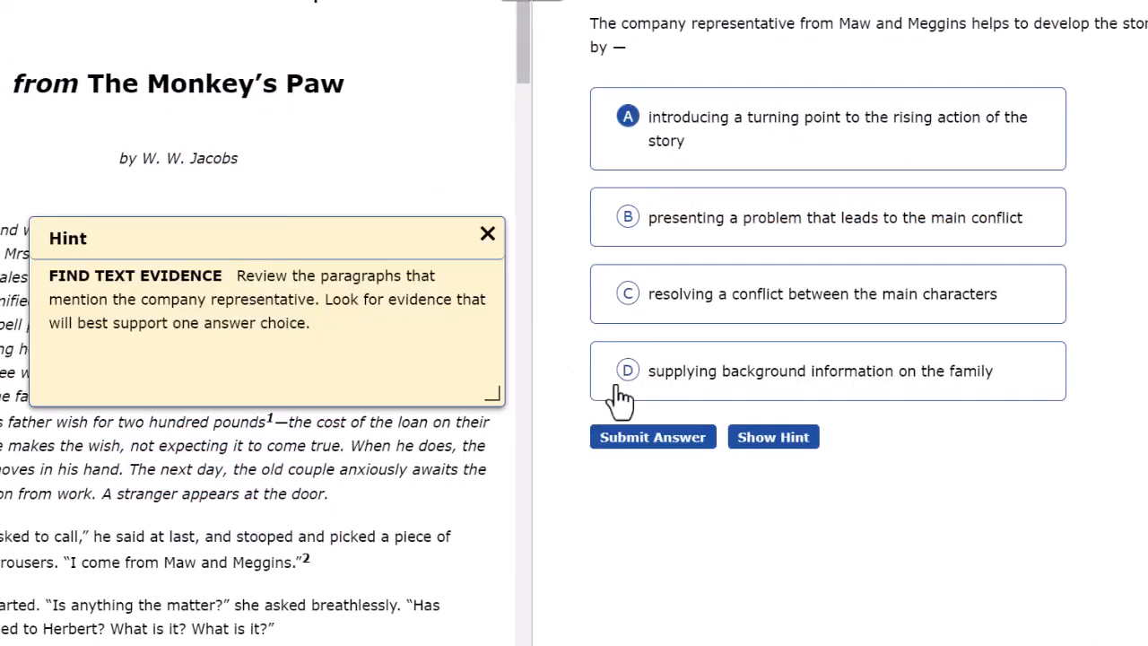
click(627, 438)
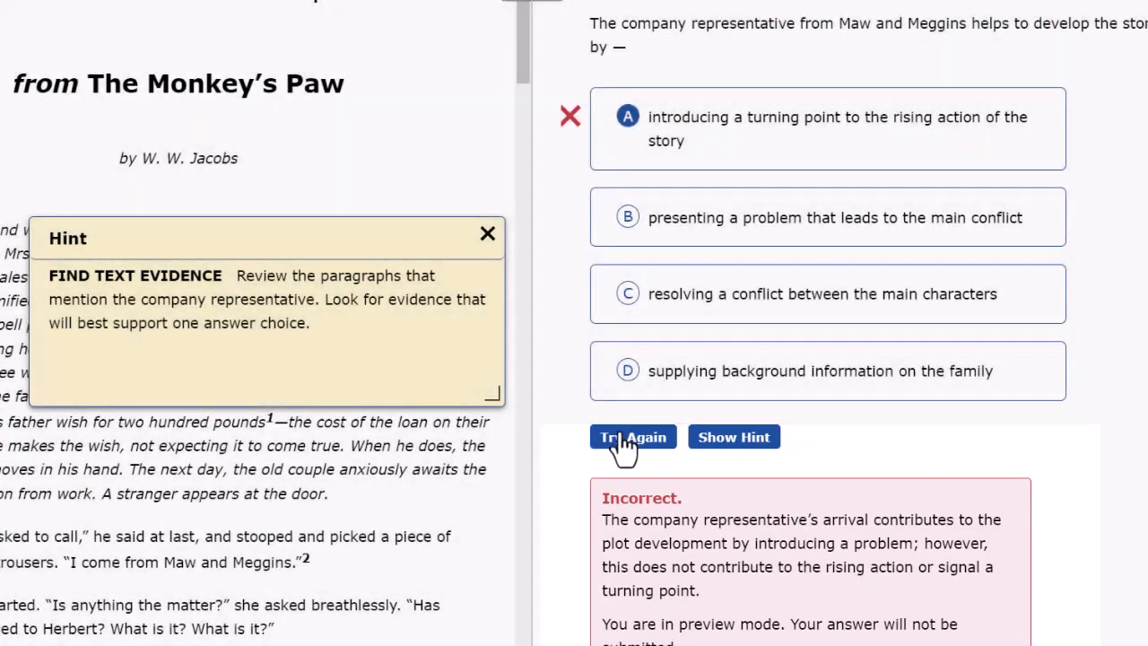
click(623, 433)
click(691, 223)
click(651, 439)
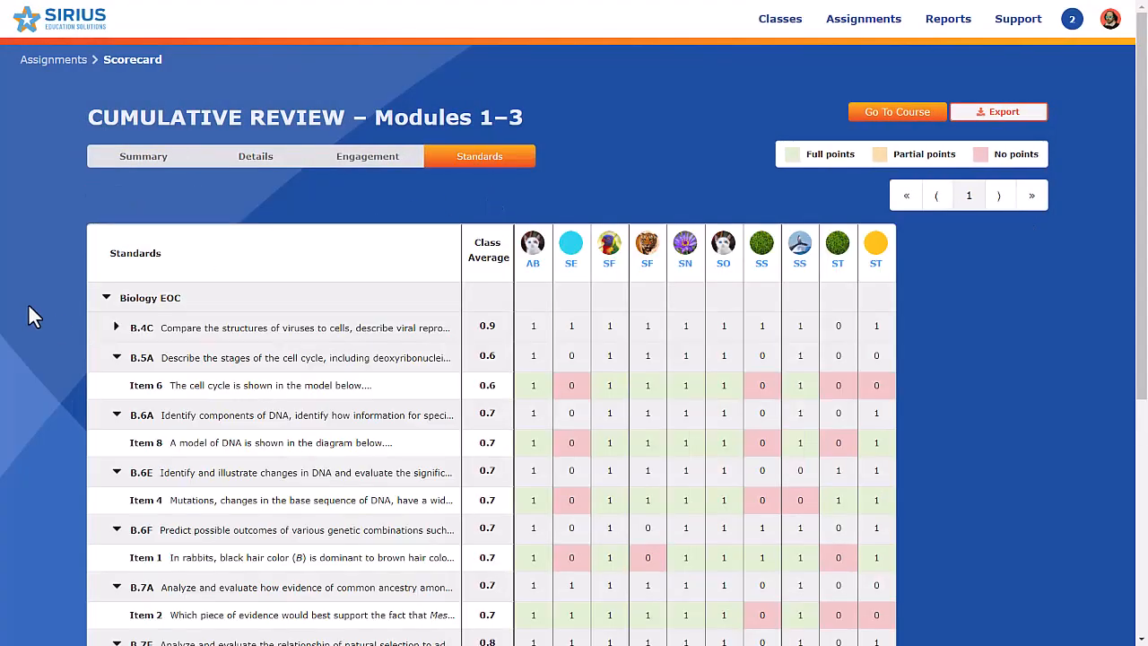
Open the student details for standard 8.7C in the class's Standards Report and start assigning the BUILD 2 reading skills lesson
scroll(30, 315, down, 3)
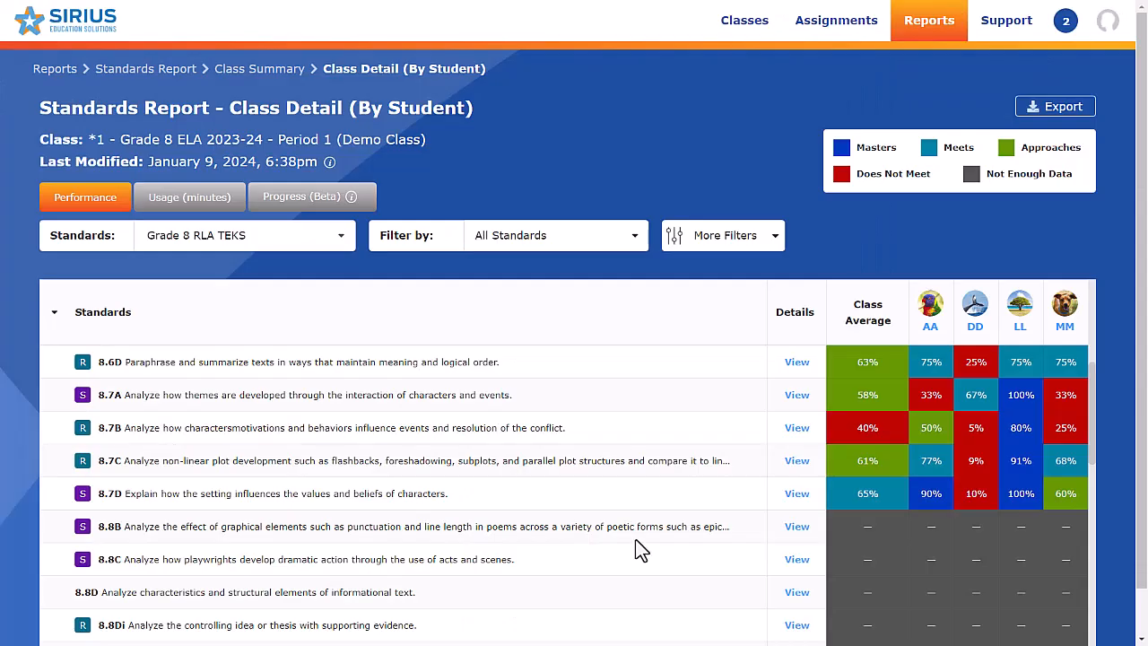
click(798, 462)
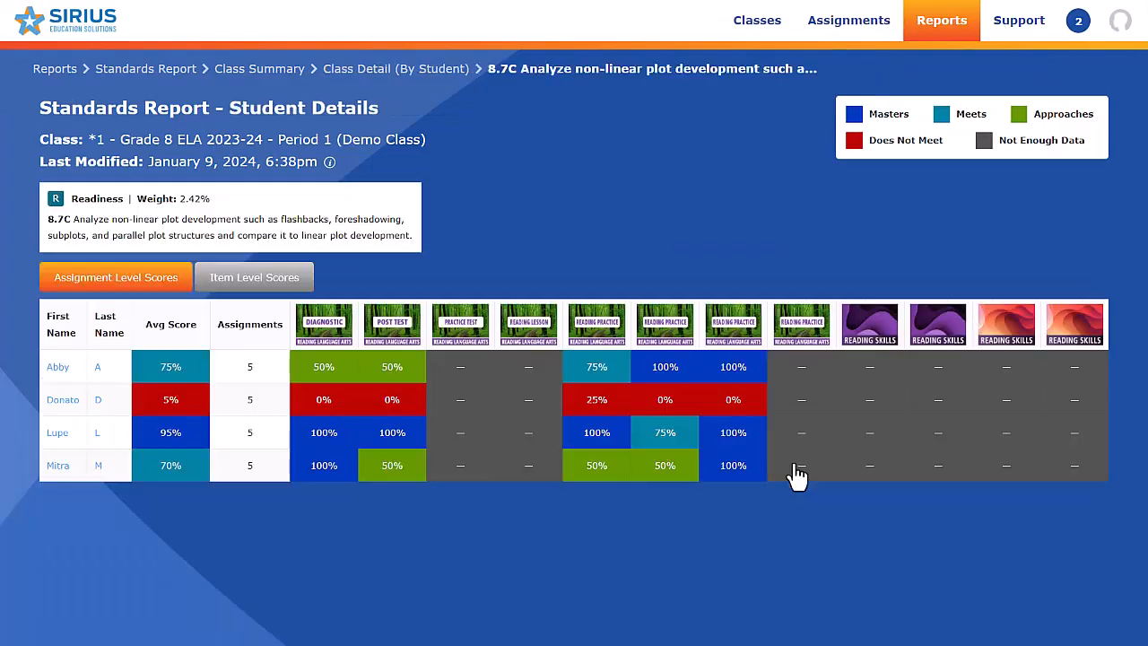
click(868, 348)
click(888, 388)
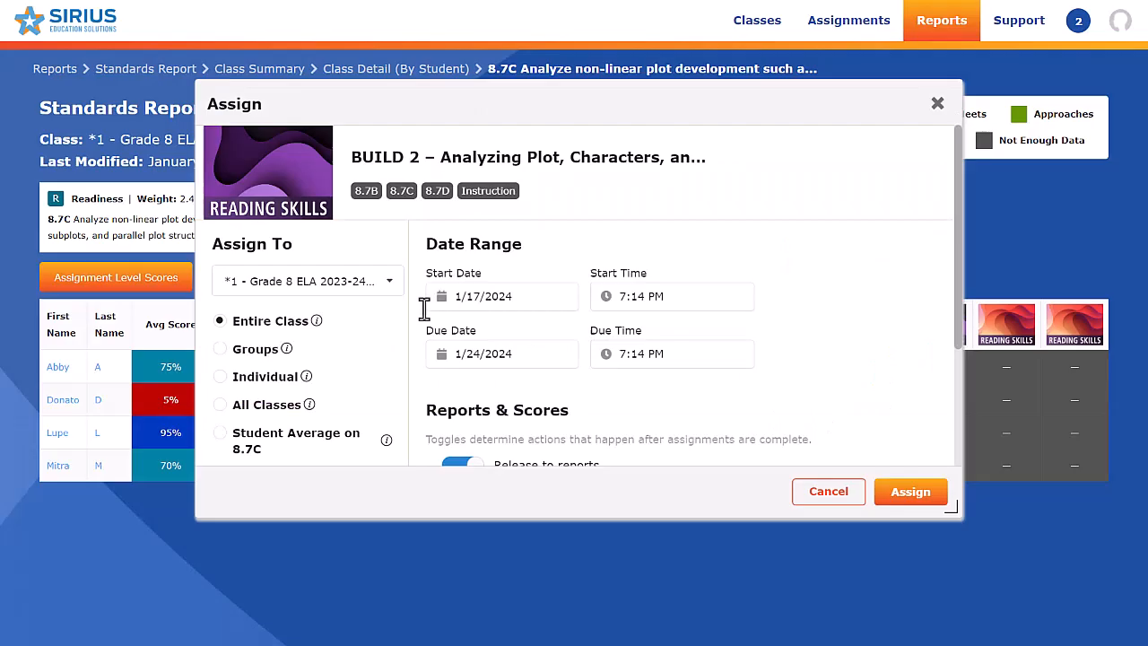
Target the BUILD 2 assignment by Student Average on 8.7C, selecting the Does Not Meet group
click(287, 429)
scroll(303, 408, down, 2)
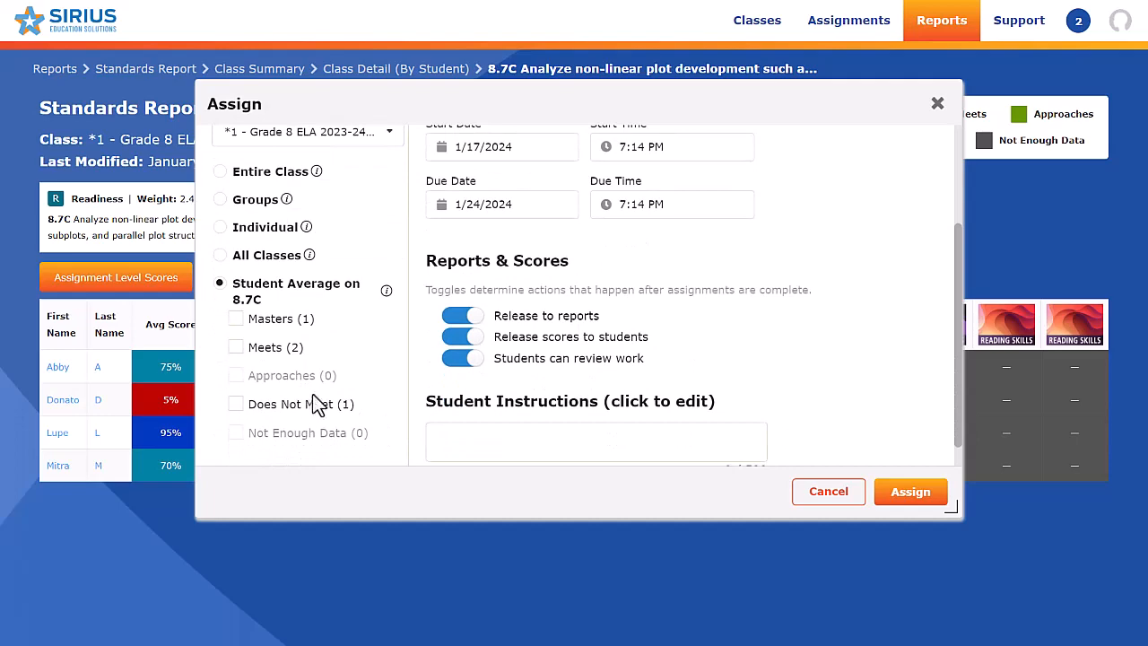
click(296, 408)
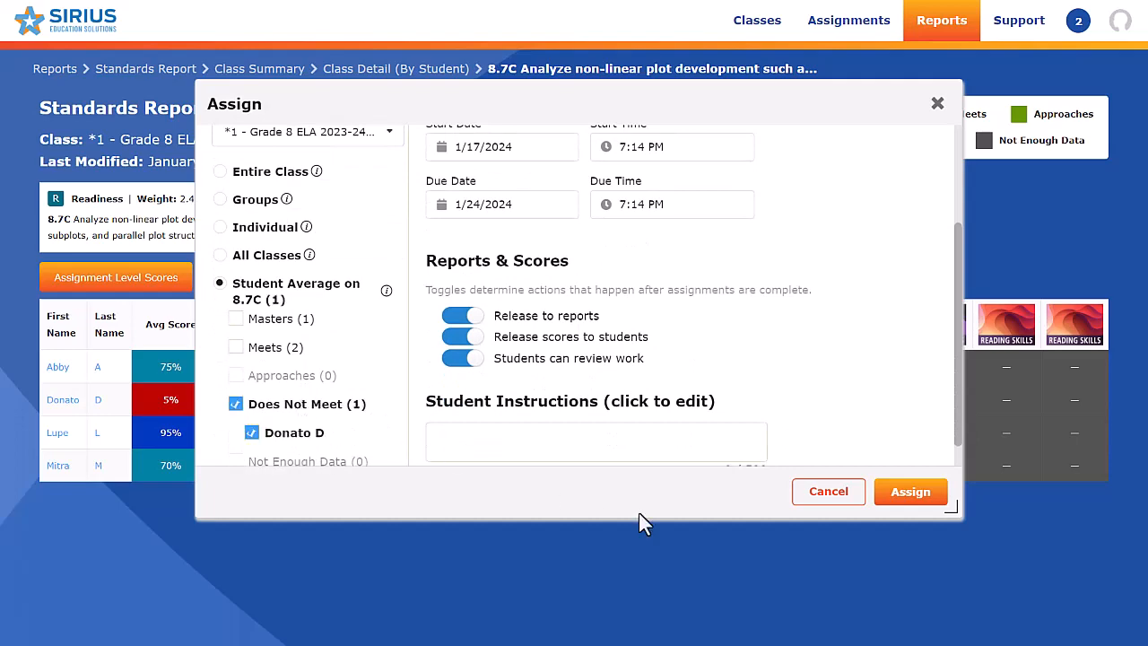